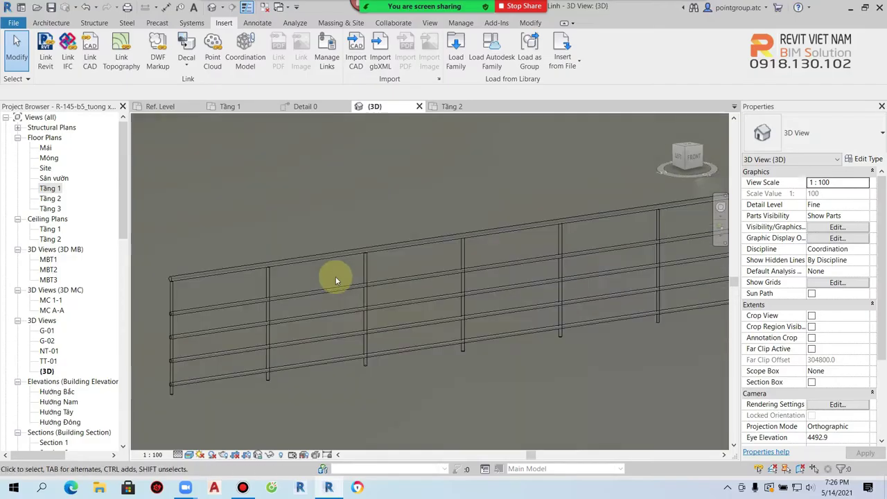
Orbit the 3D view until the RL2-1000 railing on the wall is visible.
mouse_move(335, 280)
middle_mouse_down("shift")
mouse_move(389, 322)
mouse_move(451, 294)
mouse_move(421, 277)
mouse_move(402, 302)
middle_mouse_up("shift")
left_click(434, 275)
scroll(515, 330, "up", 3)
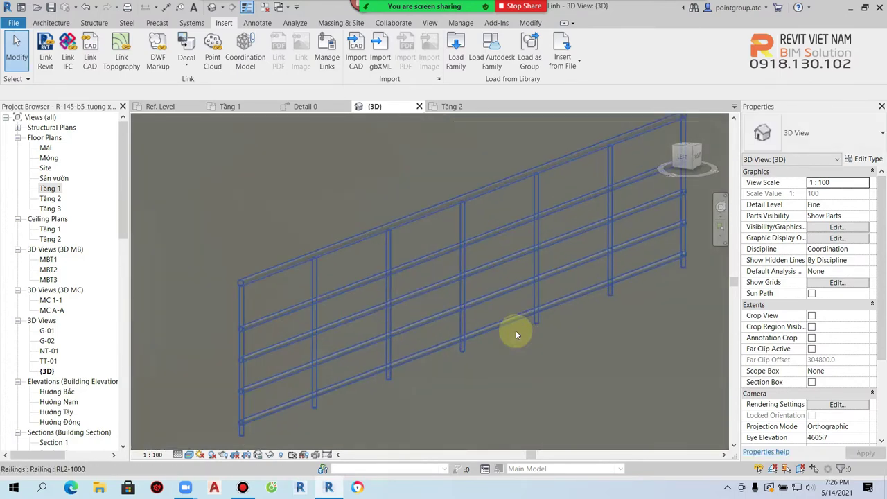
left_click(459, 276)
left_click(868, 158)
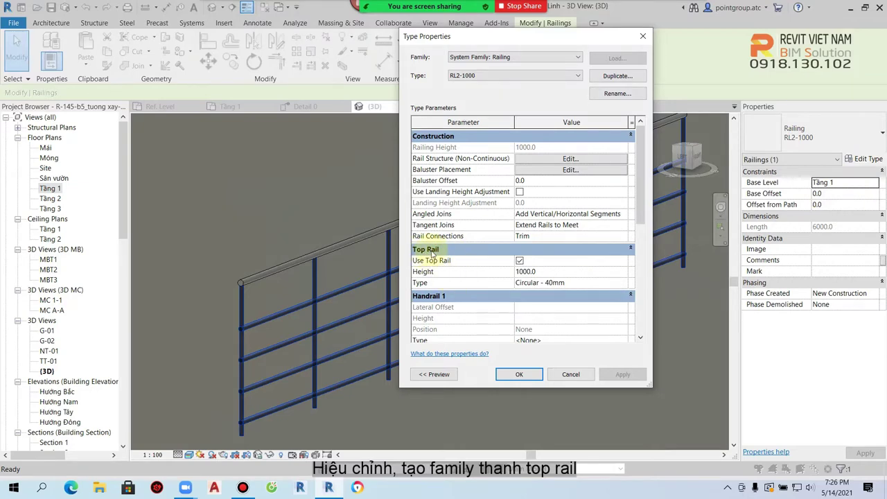
left_click(519, 261)
left_click(623, 375)
left_click(565, 253)
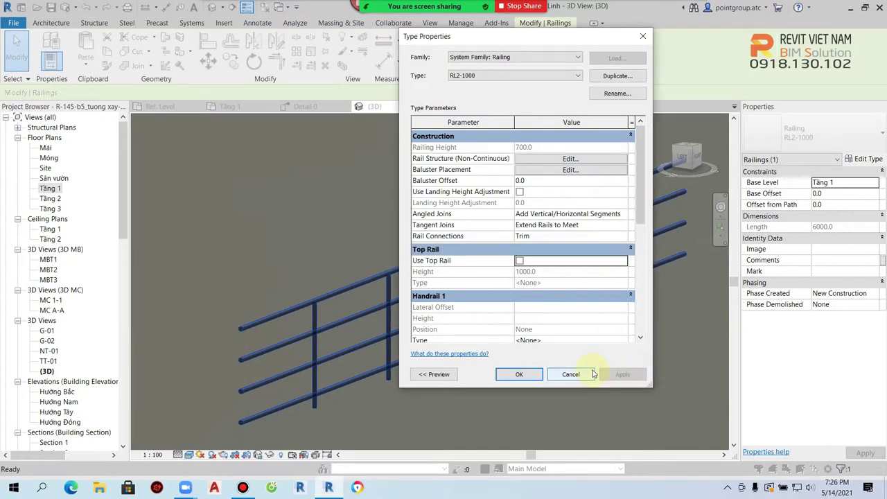
left_click(520, 260)
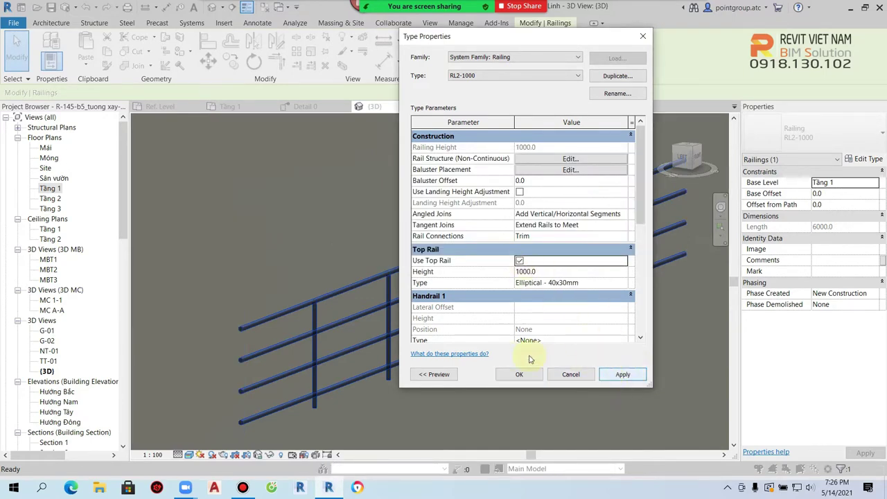
left_click(518, 374)
left_click(523, 364)
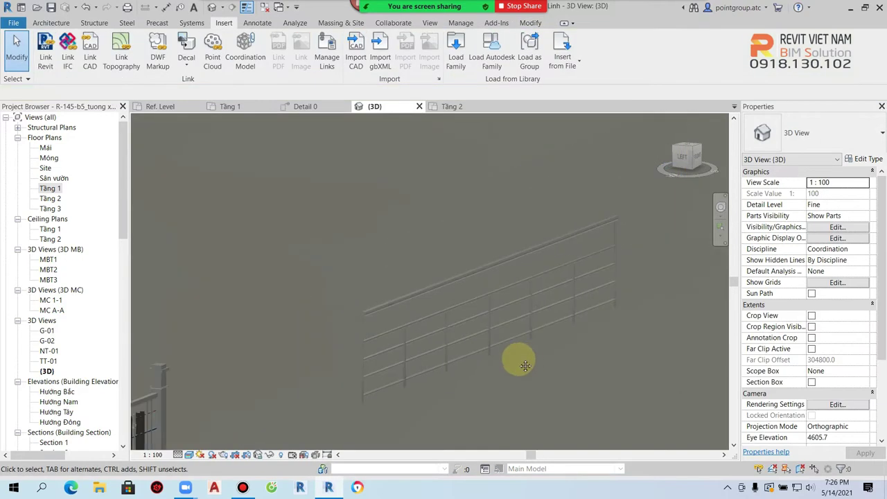
Switch the view to Hidden Line and open the RL2-1000 railing's type properties.
left_click(189, 454)
left_click(208, 409)
scroll(326, 307, "up", 2)
scroll(376, 306, "down", 1)
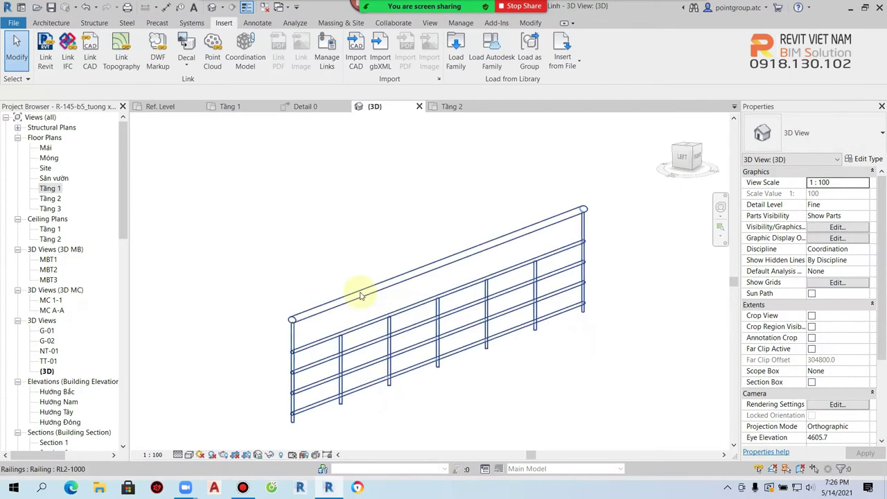
left_click(360, 296)
scroll(359, 296, "up", 1)
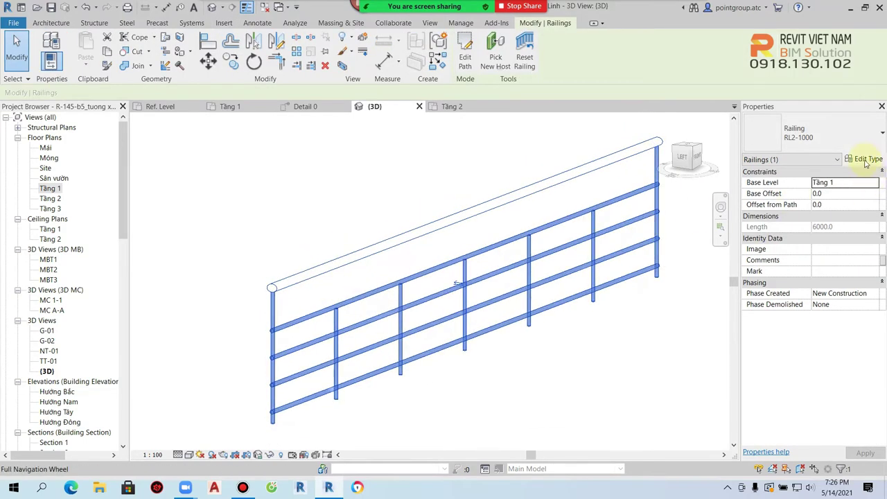
left_click(864, 161)
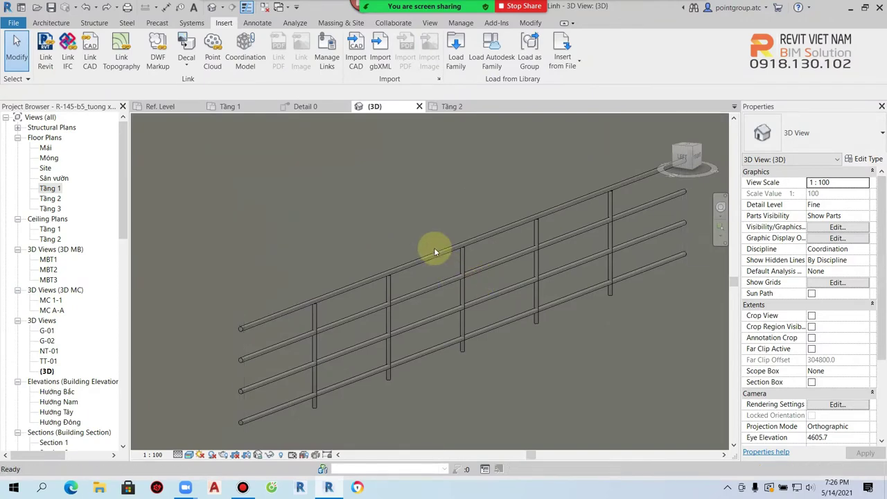
Reapply Hidden Line, reselect the railing and open its Baluster Placement settings.
scroll(441, 274, "down", 2)
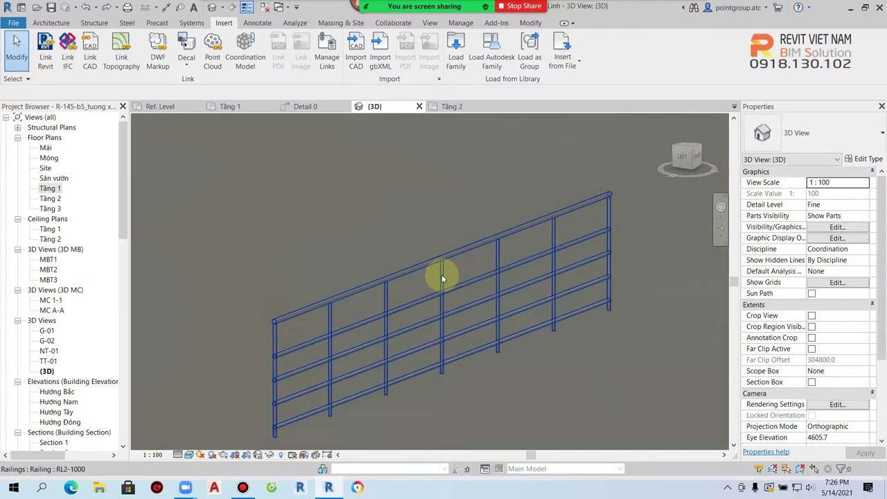
left_click(189, 455)
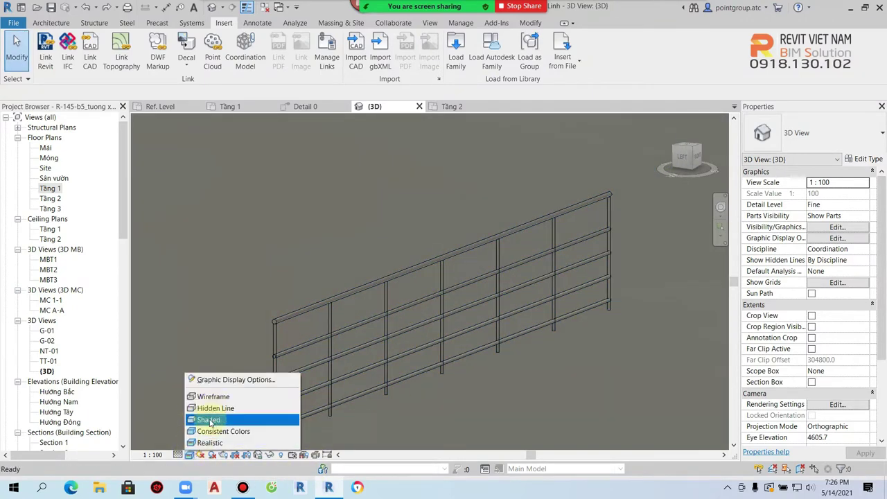
left_click(208, 419)
scroll(365, 303, "up", 2)
scroll(381, 331, "down", 2)
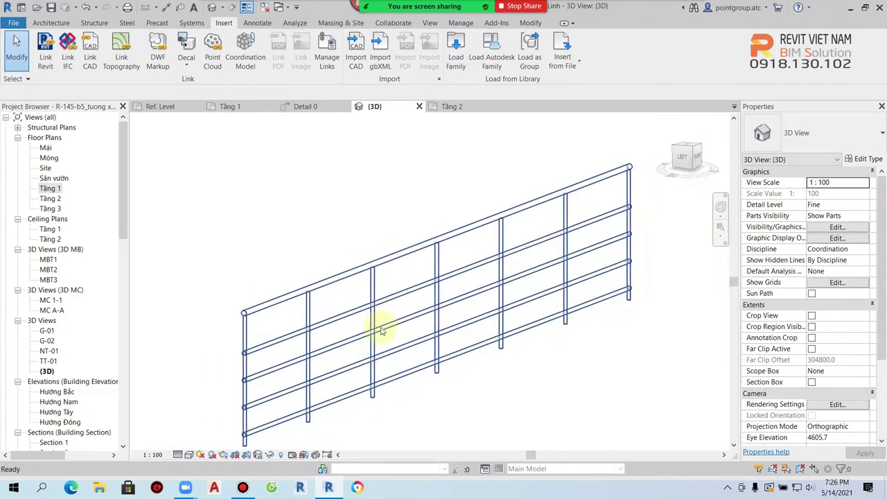
left_click(381, 331)
left_click(863, 159)
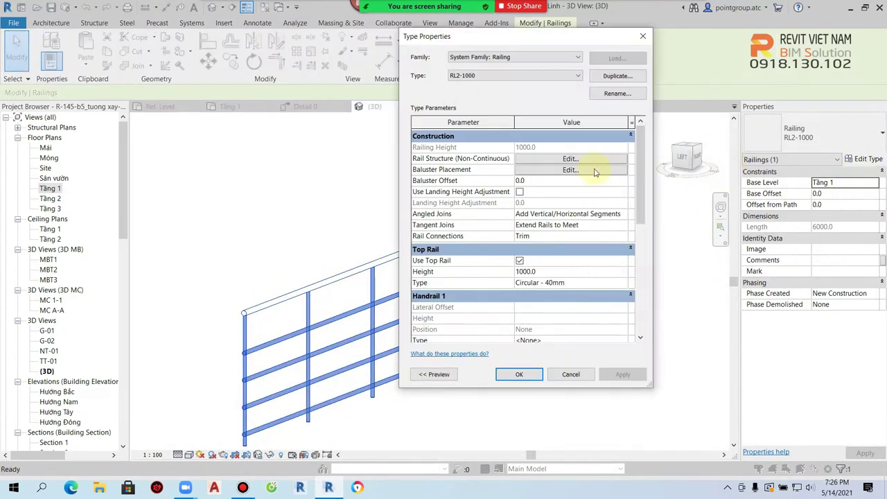
left_click(569, 169)
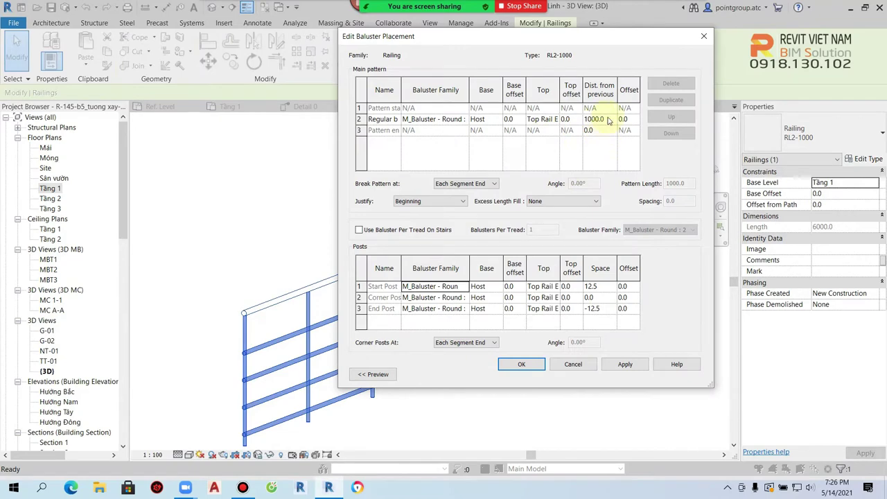
Set the regular balusters' Top to Top Rail Element and confirm both dialogs.
left_click(521, 364)
left_click(563, 173)
left_click(557, 120)
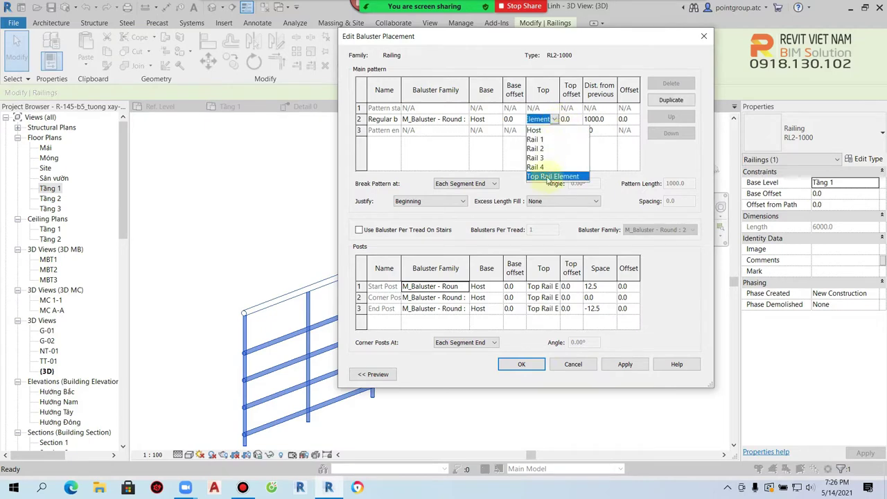
left_click(533, 371)
left_click(530, 365)
left_click(521, 373)
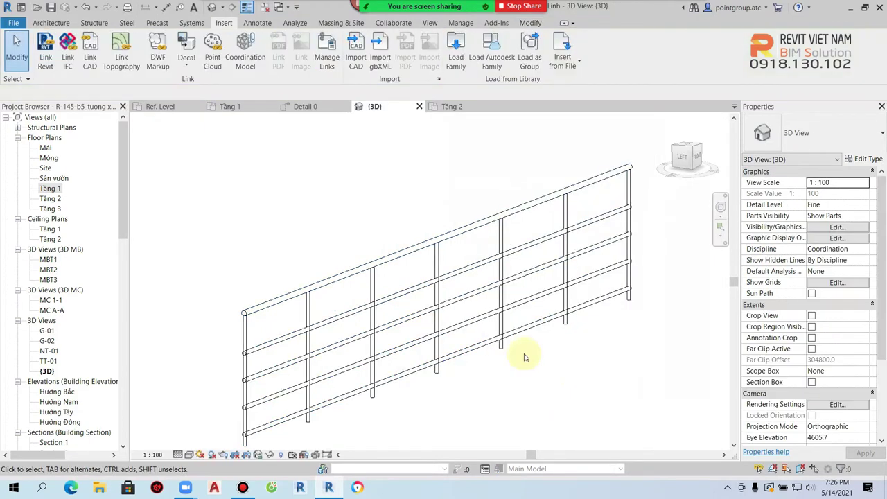
Reselect the railing and bring back its type properties.
left_click(396, 254)
left_click(877, 160)
scroll(520, 219, "down", 1)
Duplicate the Circular - 40mm top rail type as Toprail 1.
scroll(520, 219, "down", 3)
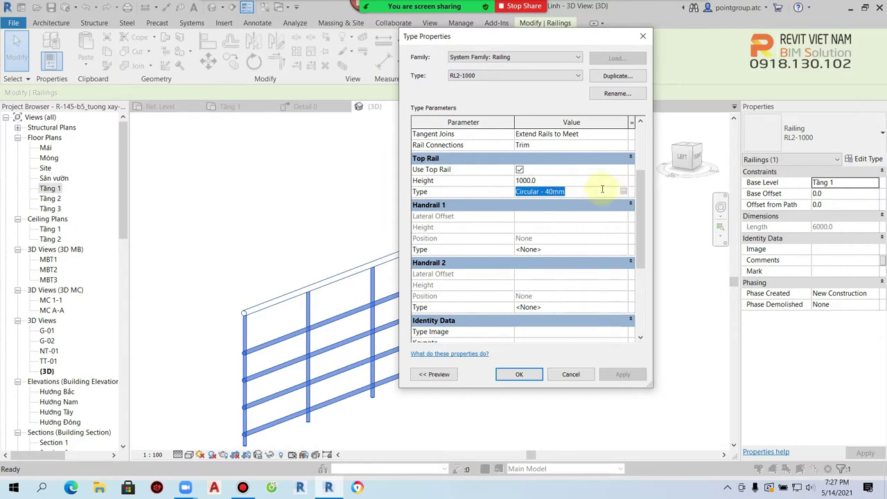
left_click(623, 191)
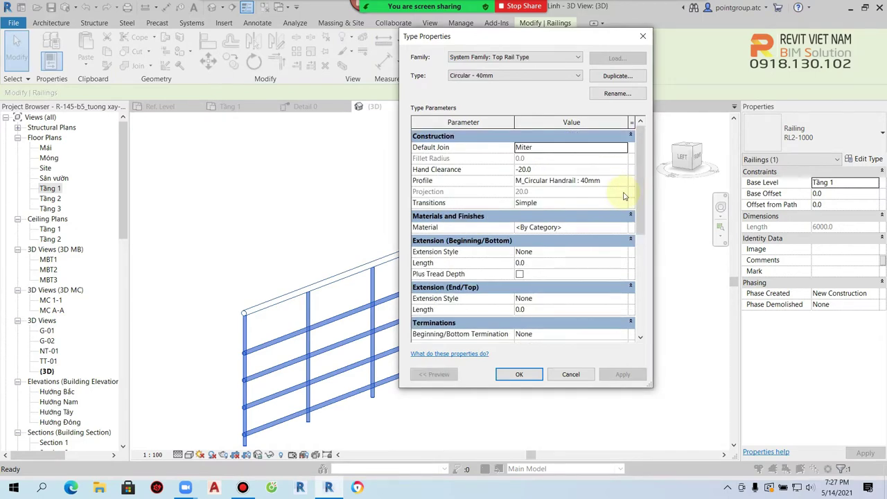
left_click_drag(563, 43, 584, 44)
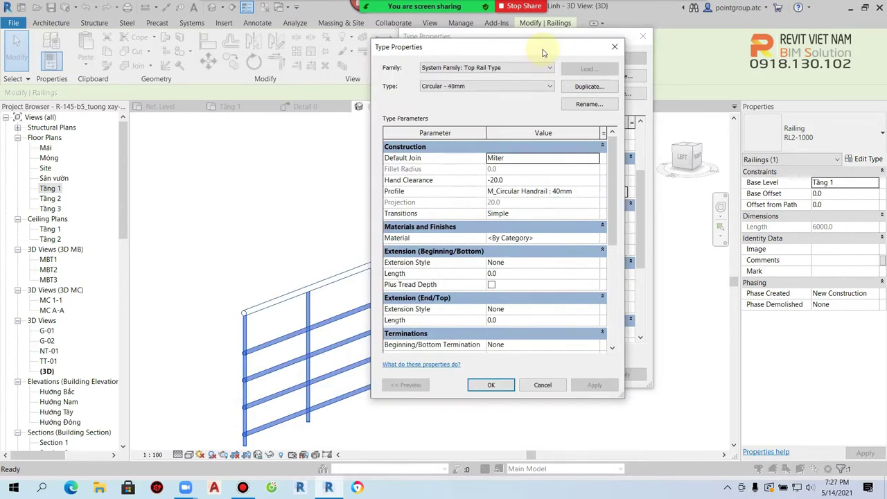
left_click_drag(584, 44, 566, 43)
scroll(558, 274, "down", 5)
scroll(561, 280, "up", 5)
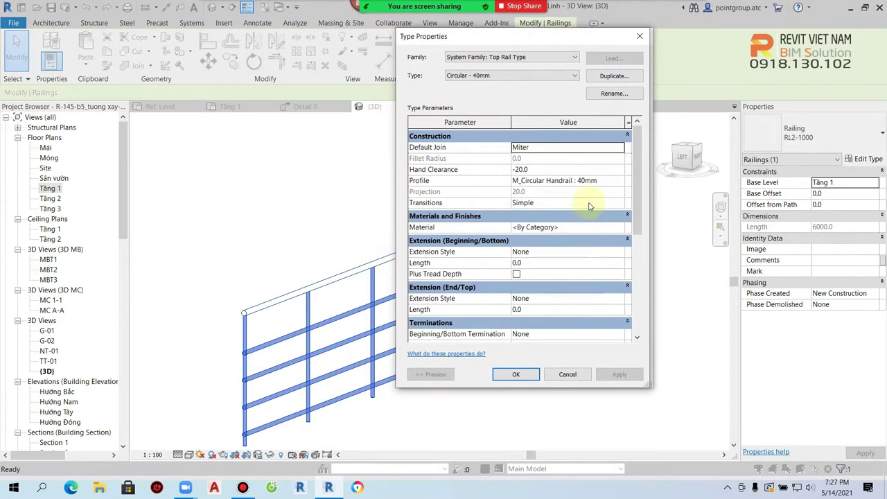
left_click(611, 80)
type("Toprail 1")
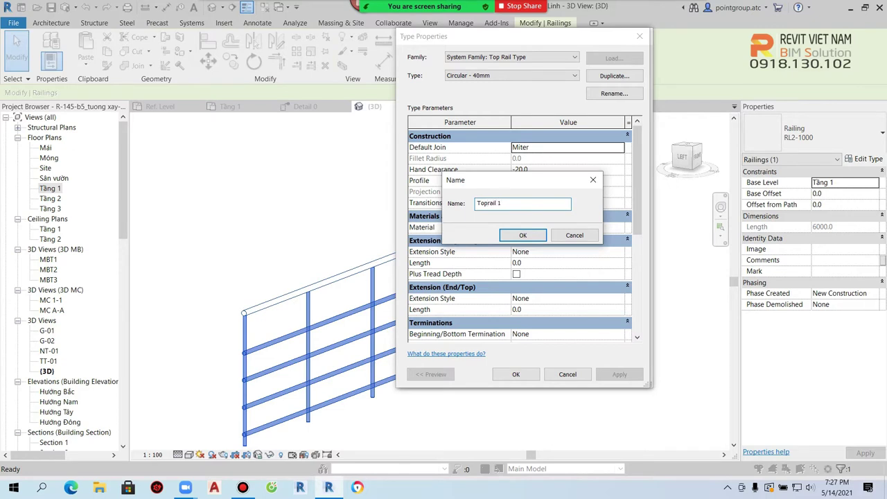
left_click(522, 235)
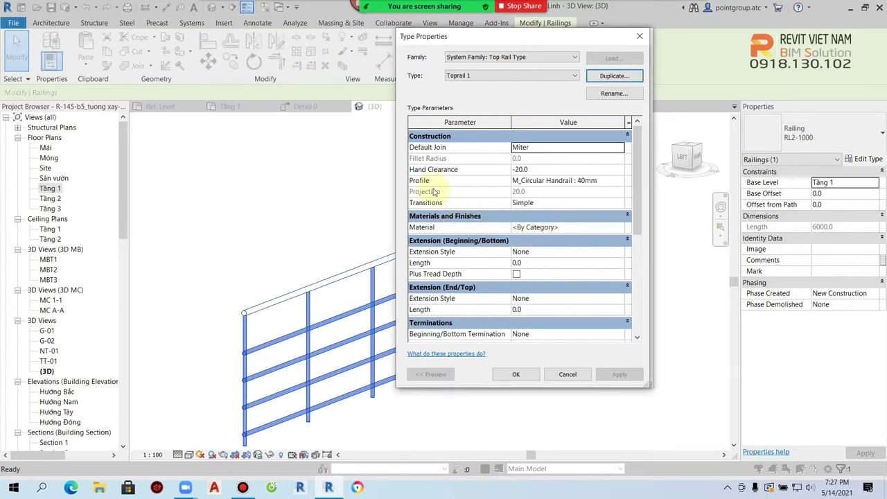
Give Toprail 1 the M_Circular Handrail : 40mm profile and confirm both dialogs.
left_click(579, 180)
left_click(619, 180)
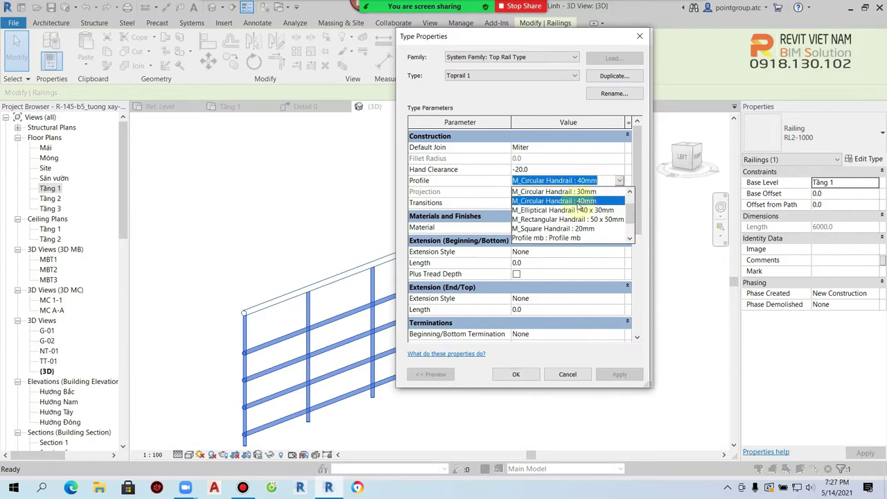
left_click(591, 200)
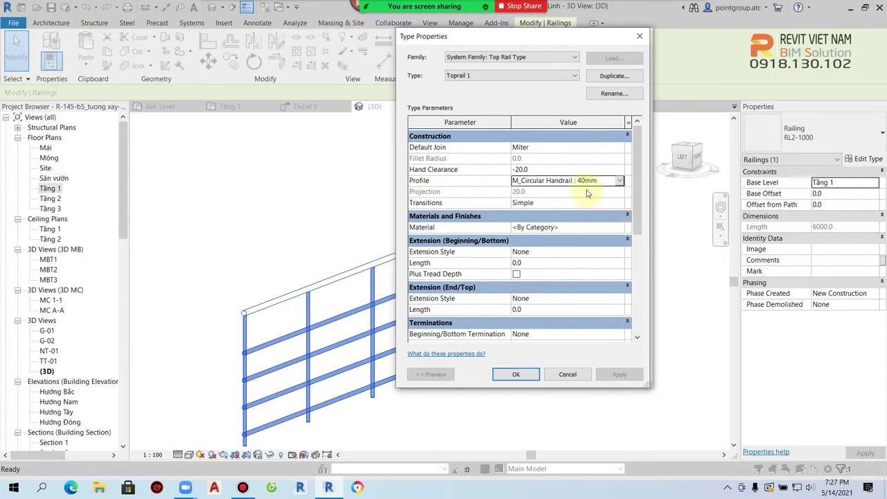
left_click(518, 374)
left_click(514, 373)
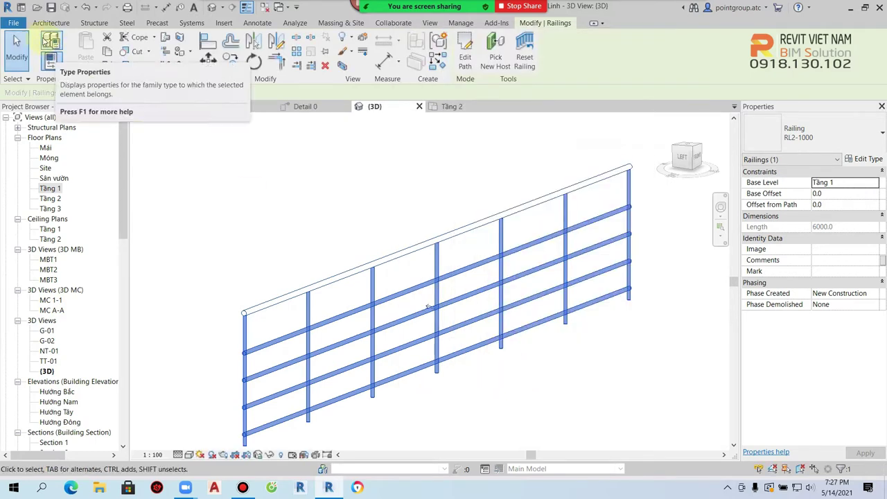
left_click(23, 25)
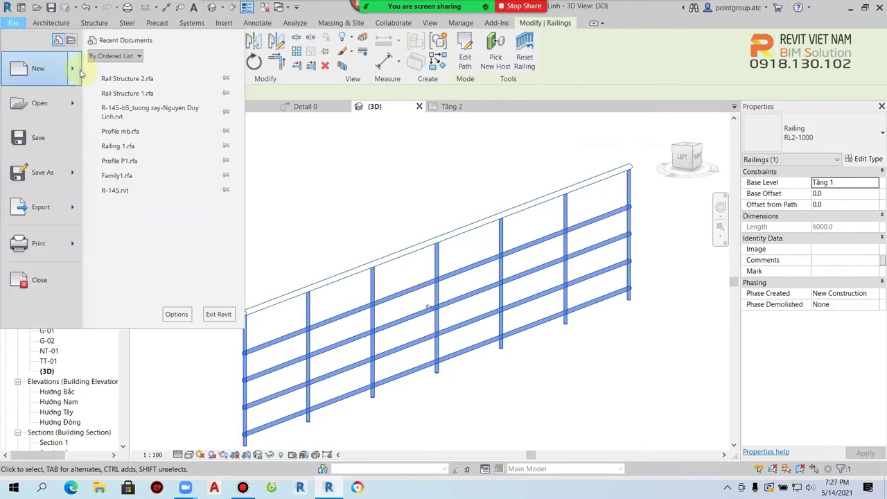
Create a new family from the Metric Profile template in the English templates folder.
mouse_move(41, 68)
left_click(173, 113)
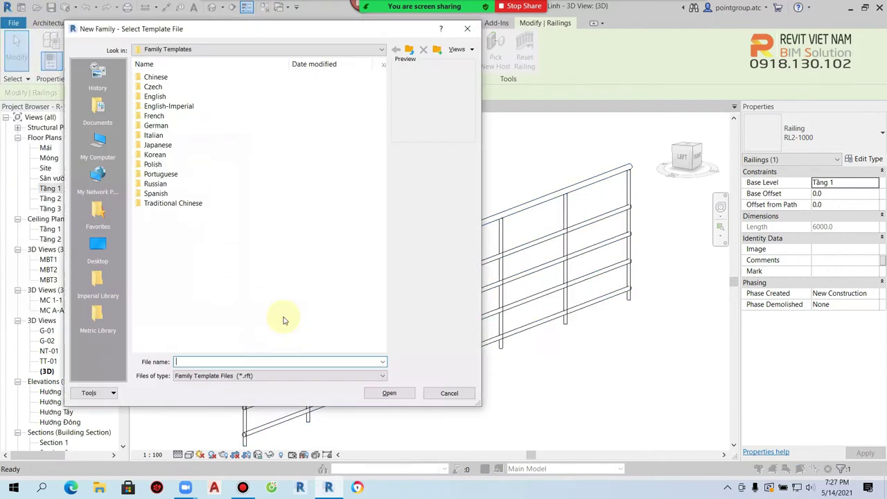
left_click(242, 487)
left_click(242, 489)
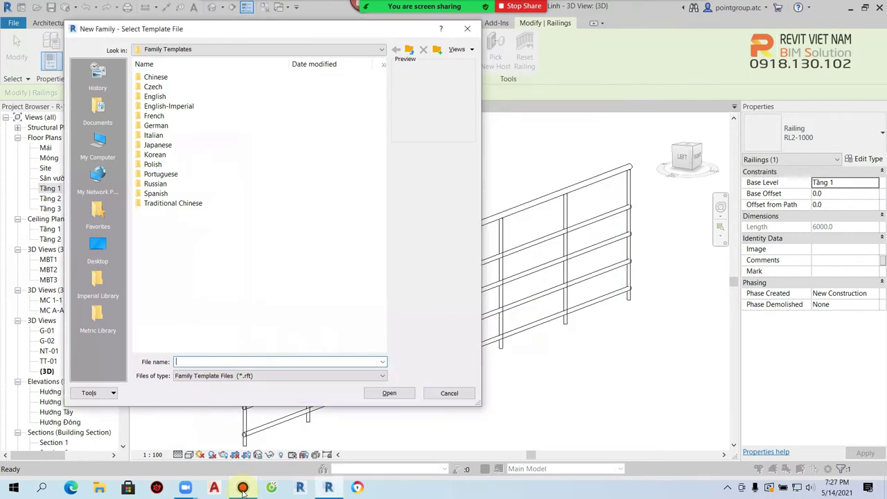
left_click(242, 489)
left_click(242, 488)
left_click(158, 97)
double_click(158, 97)
scroll(235, 144, "down", 2)
scroll(208, 118, "down", 2)
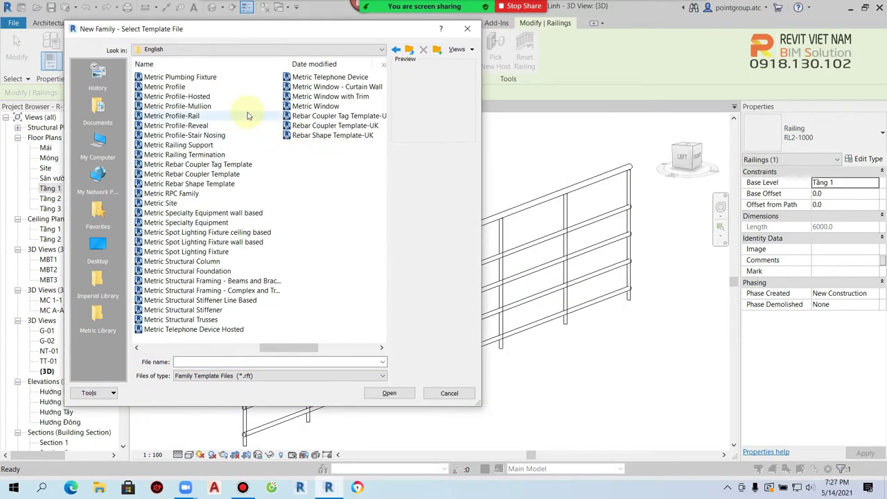
left_click(181, 88)
double_click(182, 87)
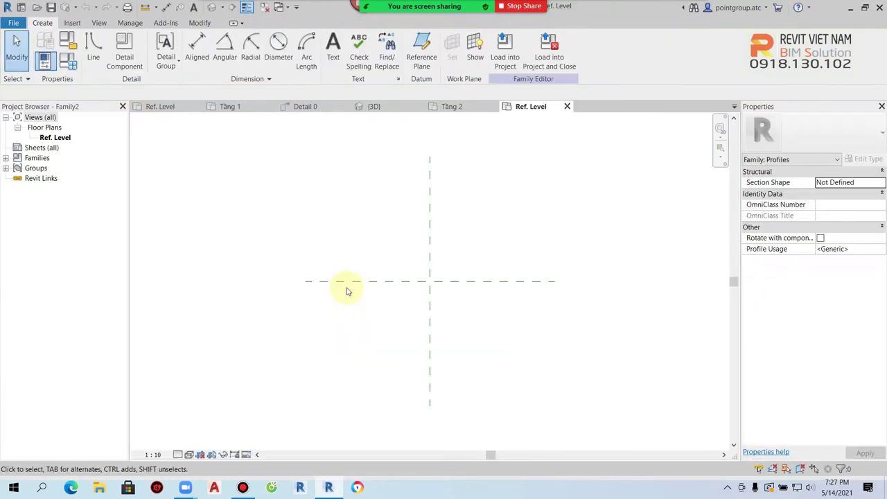
Sketch half of the flanged rectangular base starting at the reference planes' crossing.
left_click(93, 48)
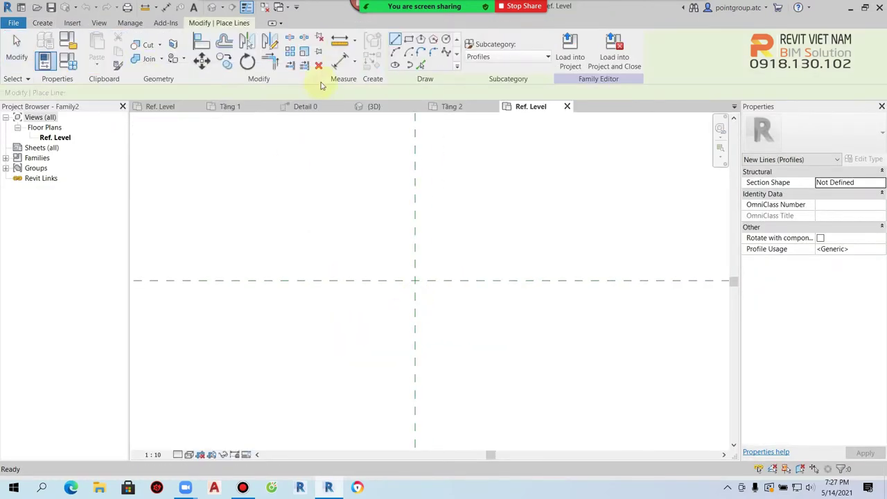
scroll(430, 287, "up", 1)
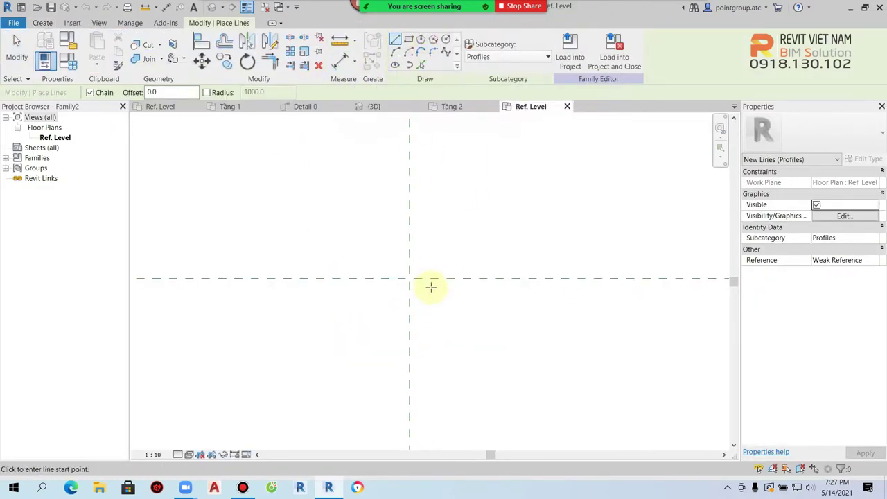
left_click(395, 52)
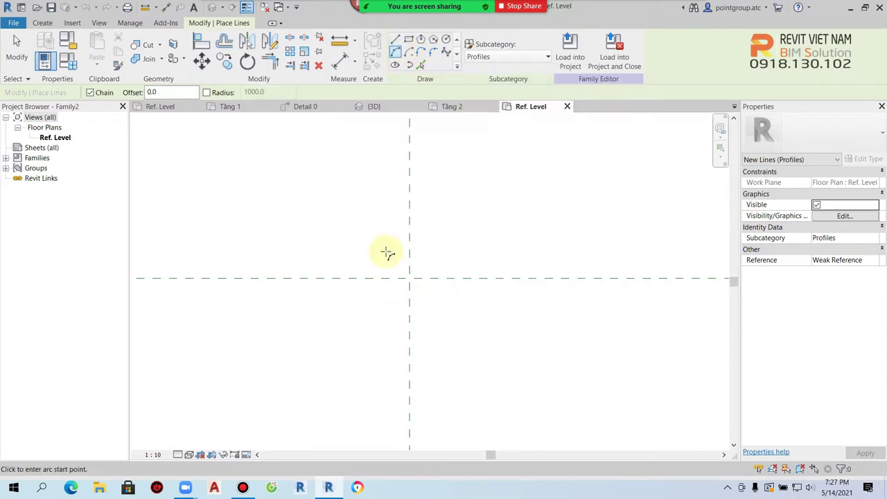
left_click(386, 263)
scroll(409, 265, "up", 2)
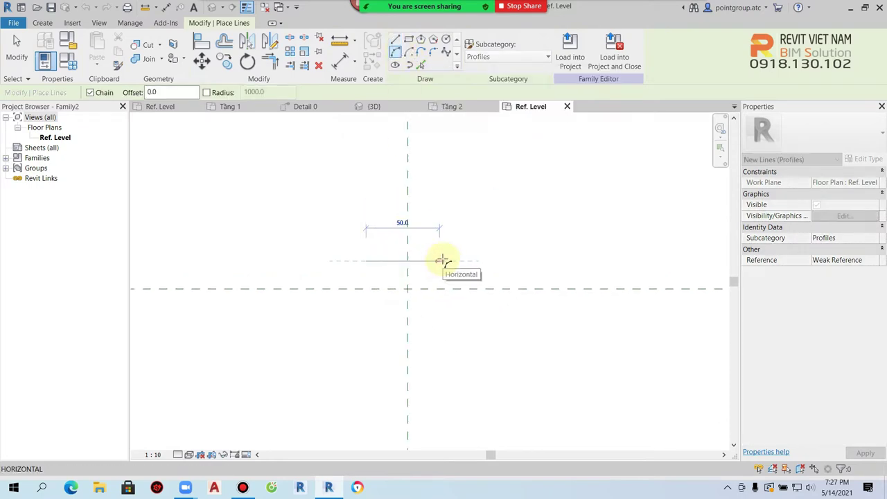
key("Escape")
left_click(395, 42)
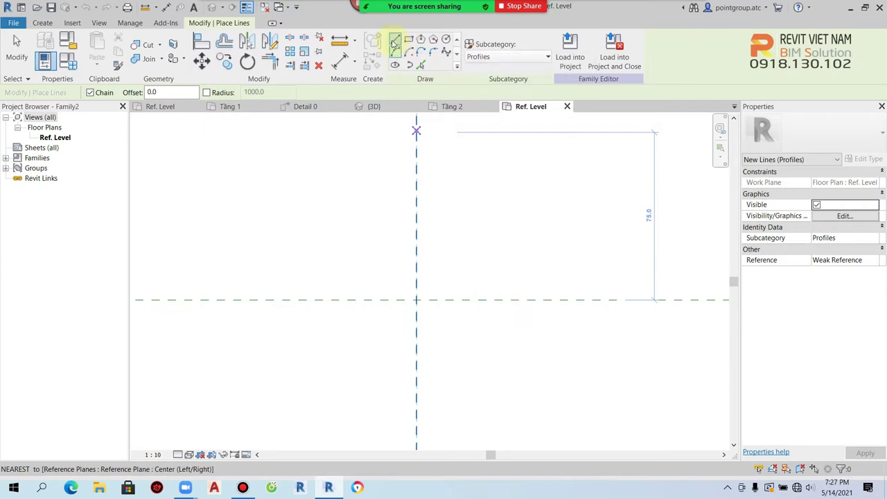
left_click(416, 299)
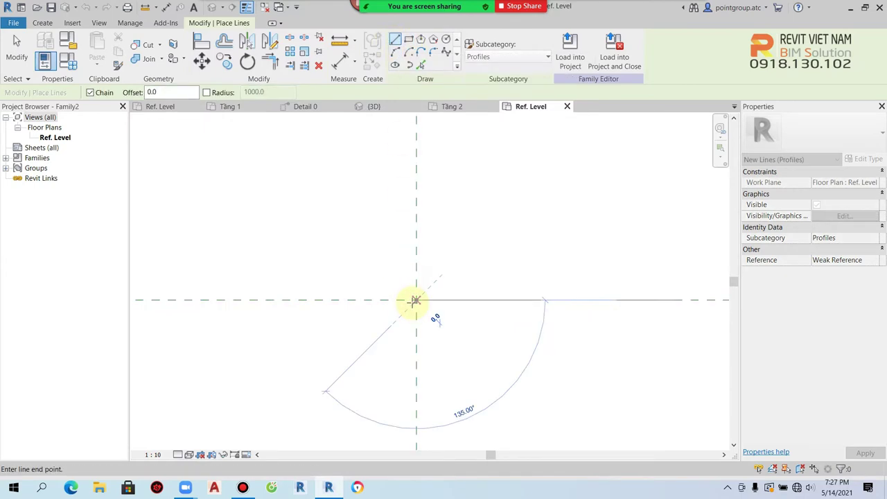
left_click(372, 299)
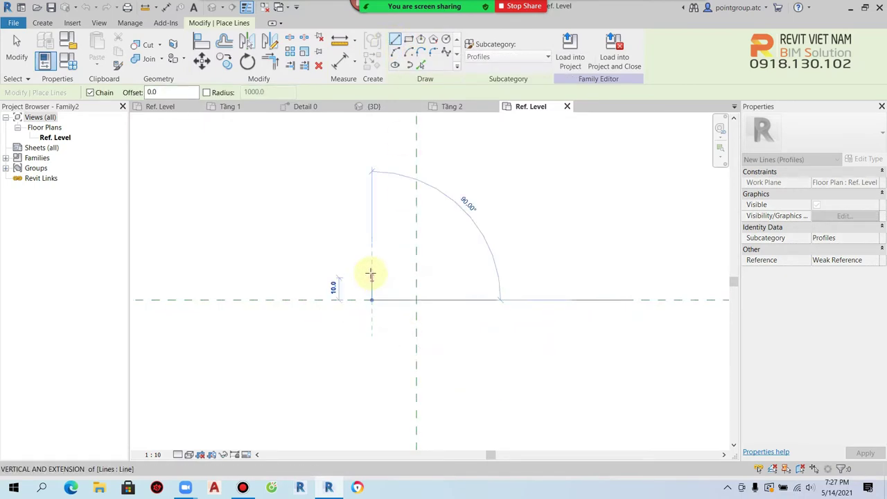
left_click(372, 277)
scroll(388, 275, "up", 2)
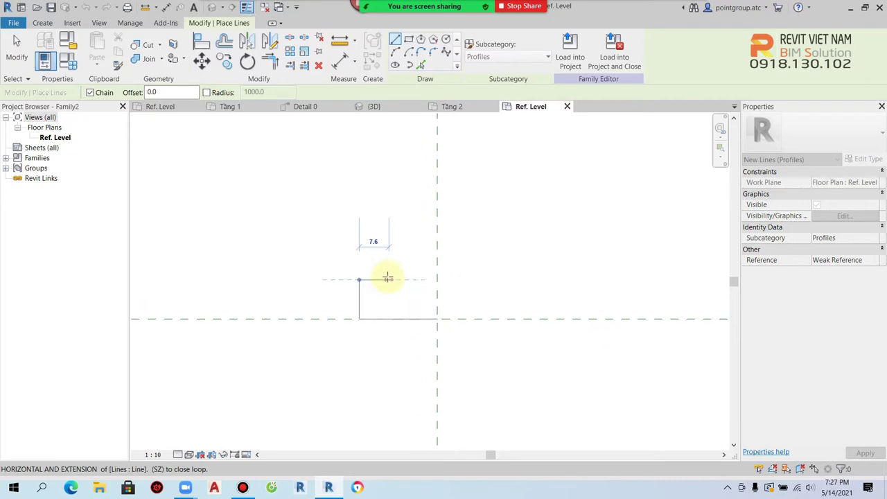
left_click(386, 279)
key("Escape")
key("Escape")
Mirror a copy of the half base across the vertical centre plane.
left_click_drag(304, 240, 463, 340)
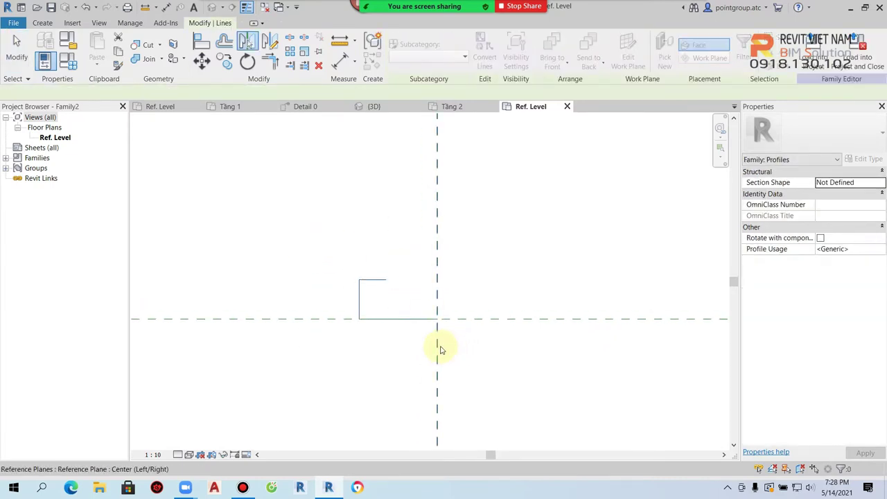
left_click(440, 349)
key("Escape")
left_click_drag(386, 227, 536, 342)
left_click(70, 92)
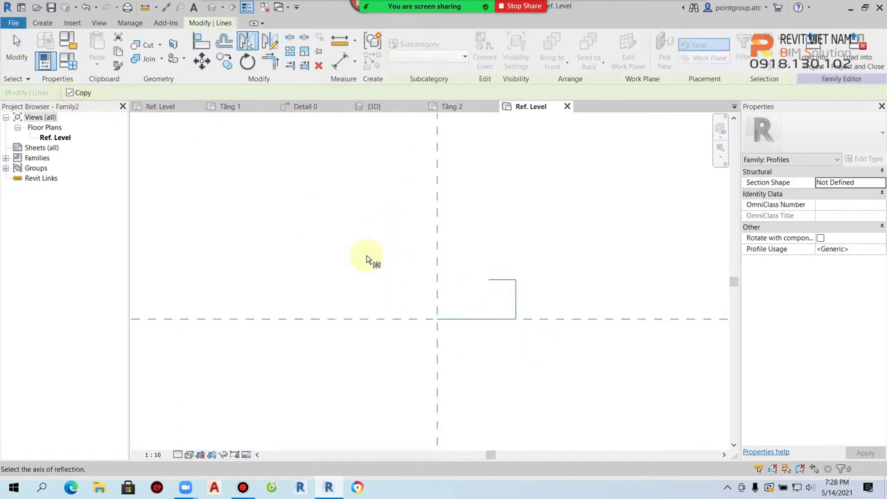
left_click(450, 256)
scroll(522, 238, "down", 2)
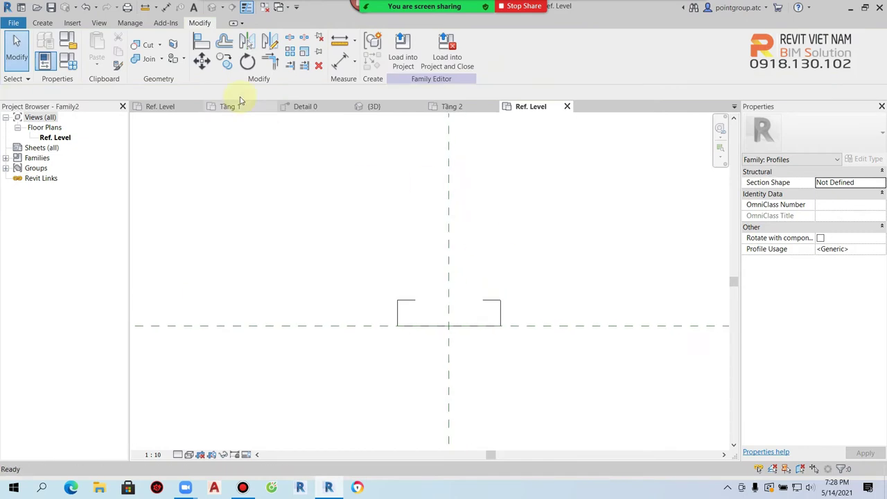
Close the profile with a round arc on top and start saving the family.
left_click(42, 22)
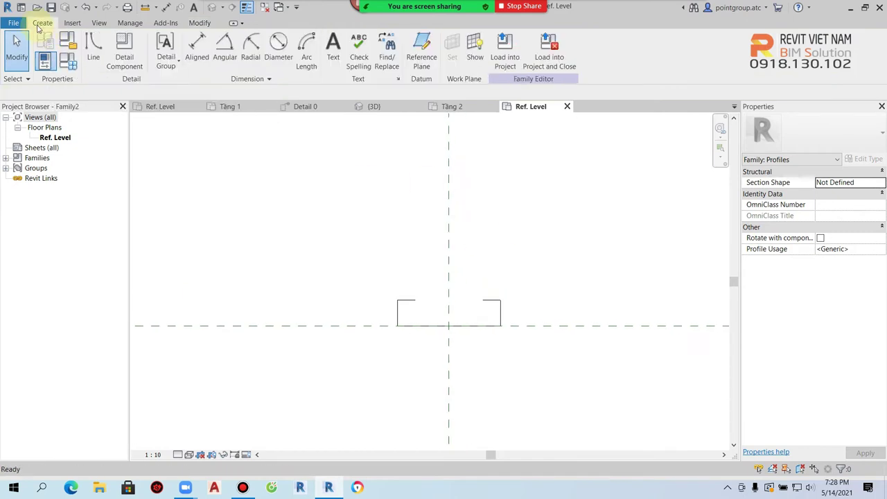
left_click(93, 48)
left_click(415, 300)
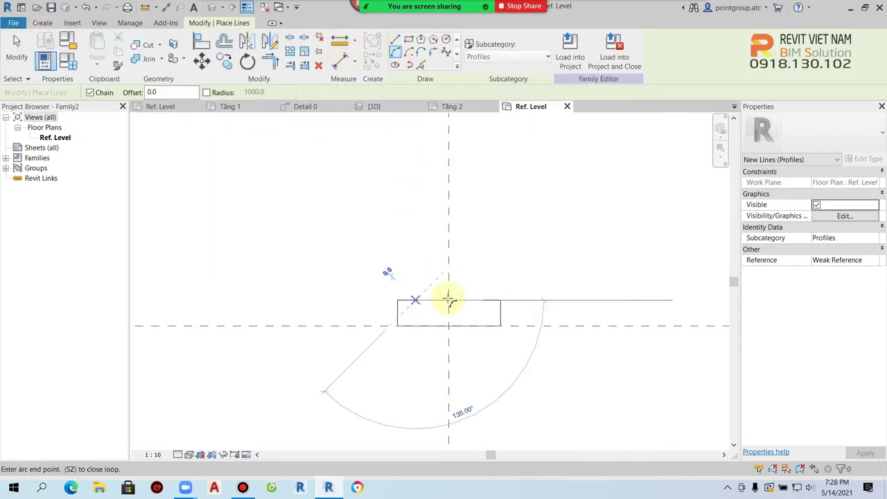
left_click(483, 299)
left_click(500, 271)
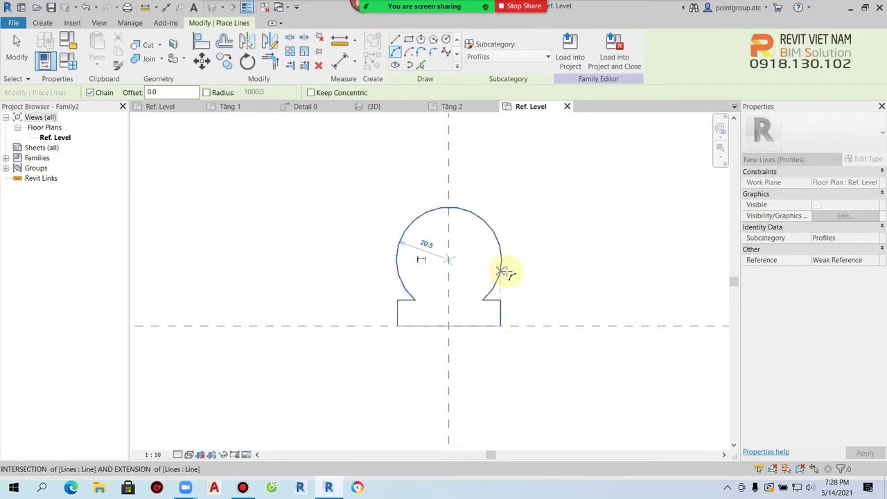
key("Escape")
key("Escape")
scroll(515, 269, "down", 2)
middle_click_drag(509, 268, 496, 260)
key("ctrl+s")
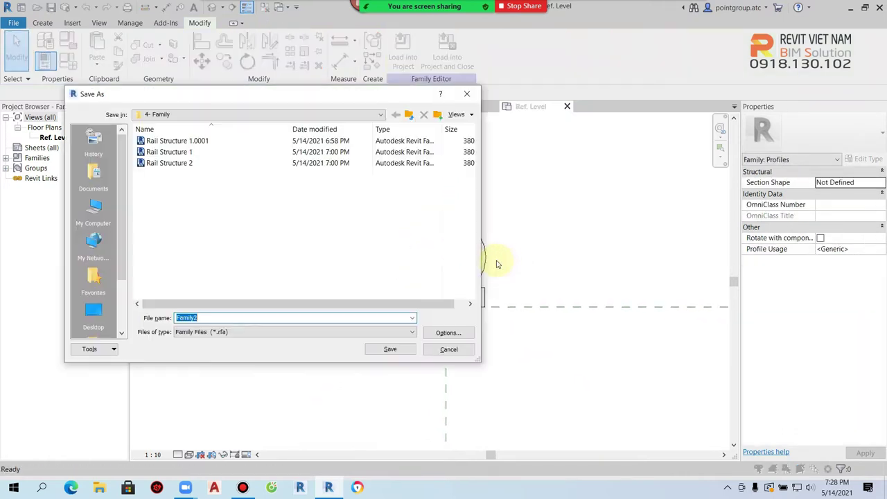
Save the profile family as Toprail 1 and load it into the stair project.
type("Toprail 1")
left_click(432, 351)
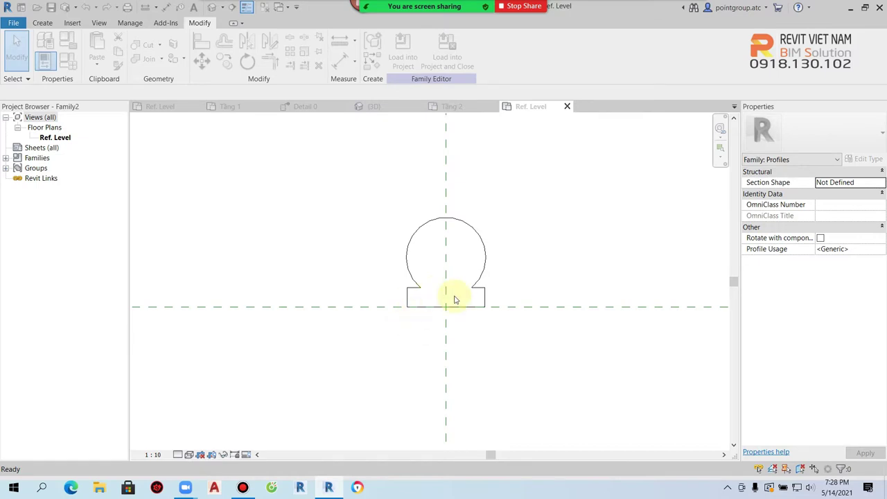
left_click(403, 57)
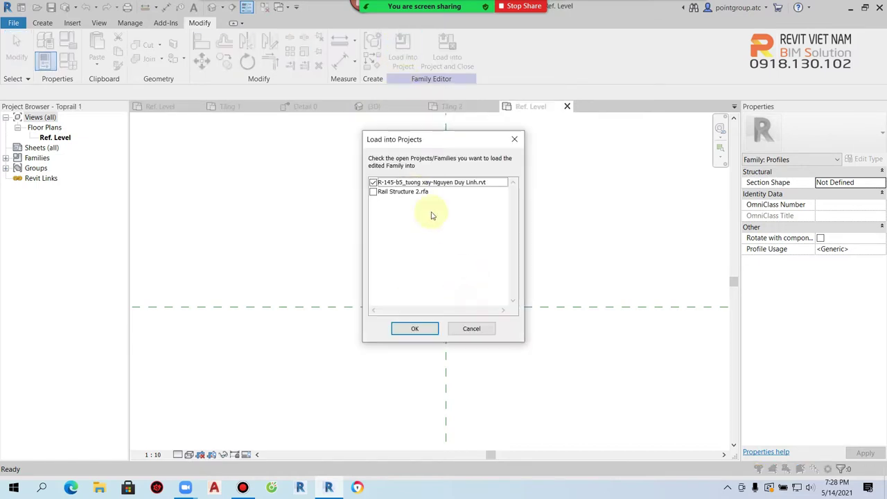
left_click(417, 330)
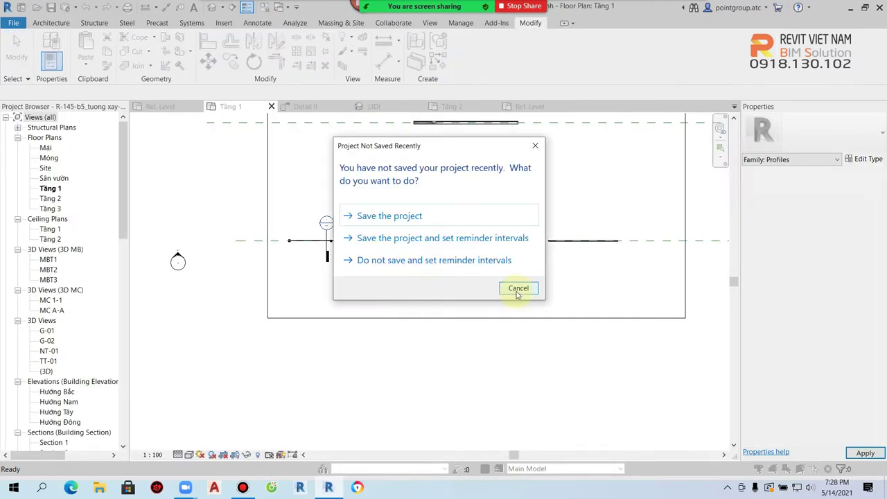
left_click(517, 287)
Set the railing's Toprail 1 top rail profile to Toprail 1 : Toprail 1.
left_click(212, 7)
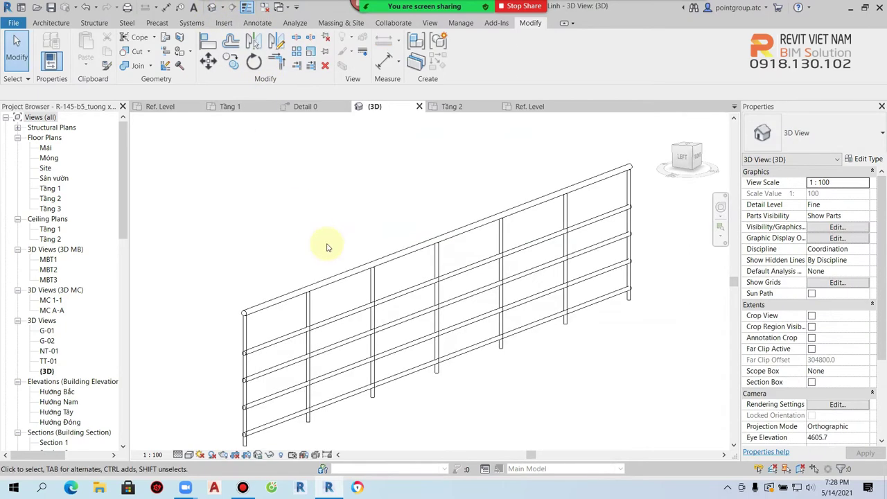
left_click(348, 264)
left_click(867, 159)
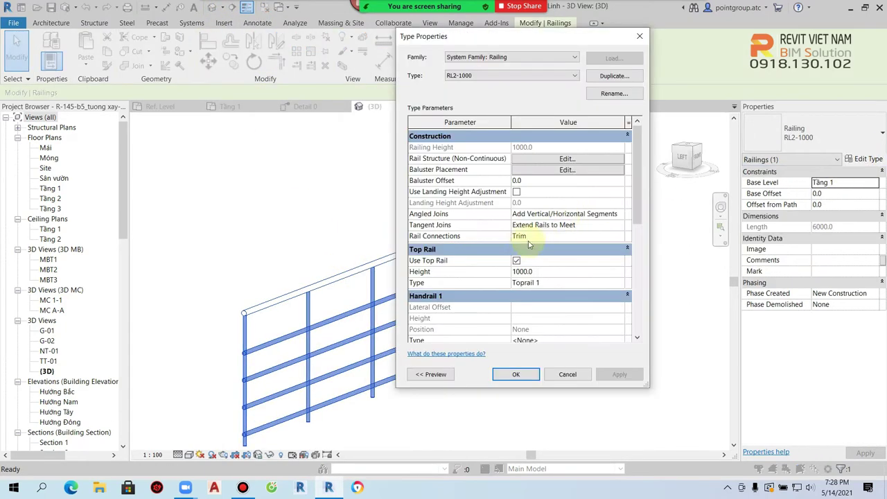
left_click(621, 283)
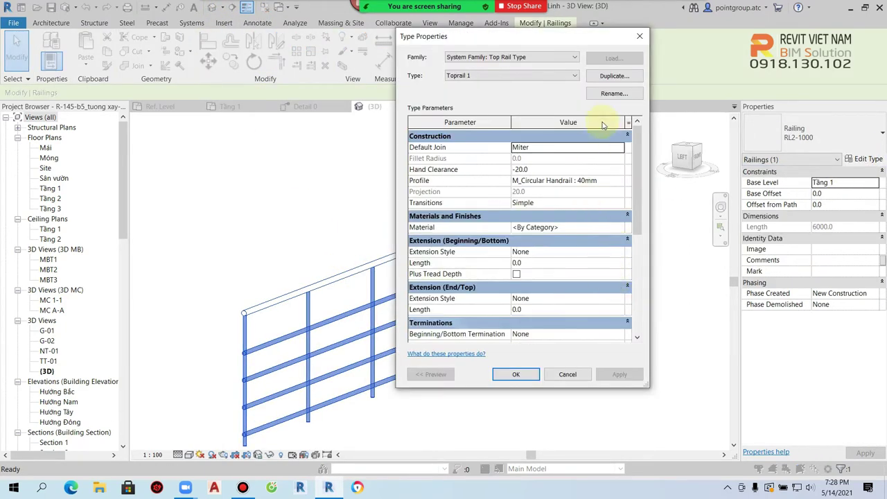
left_click(595, 182)
left_click(619, 180)
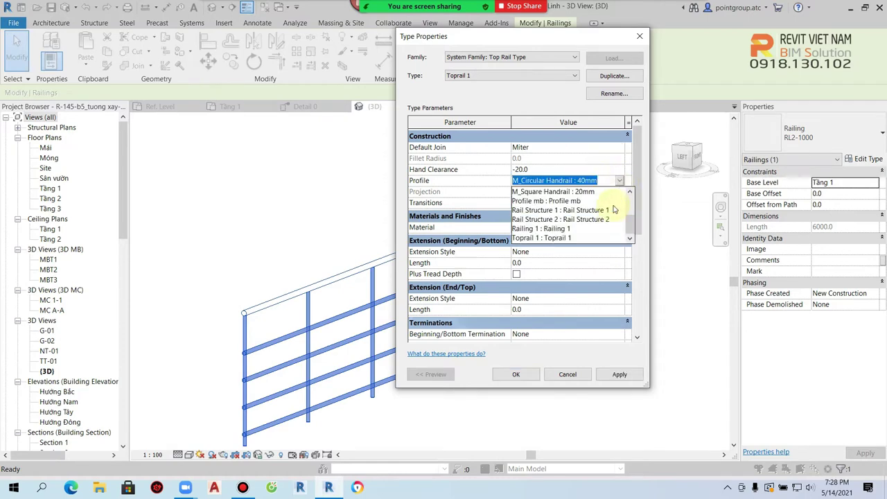
left_click(570, 238)
left_click(517, 375)
left_click(521, 377)
left_click(523, 378)
Zoom in to inspect the new top rail profile and reselect the railing.
scroll(263, 326, "up", 5)
scroll(212, 293, "up", 3)
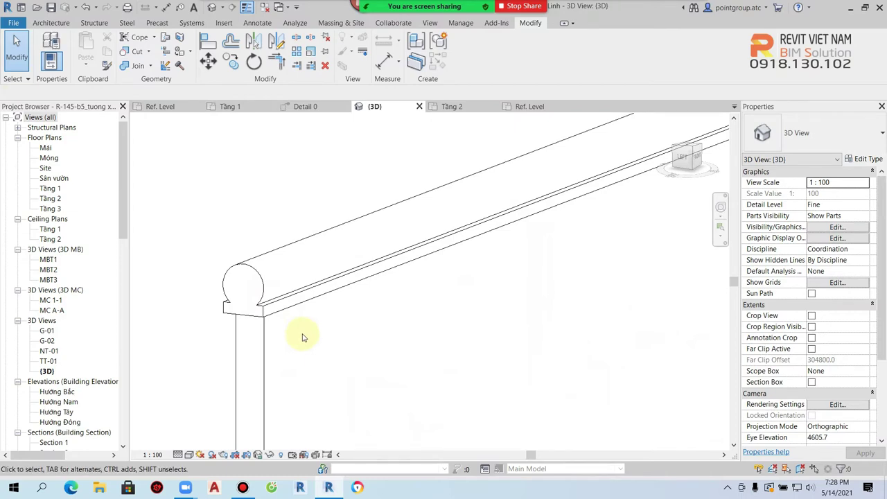
scroll(303, 338, "down", 2)
scroll(327, 336, "down", 1)
scroll(291, 312, "up", 2)
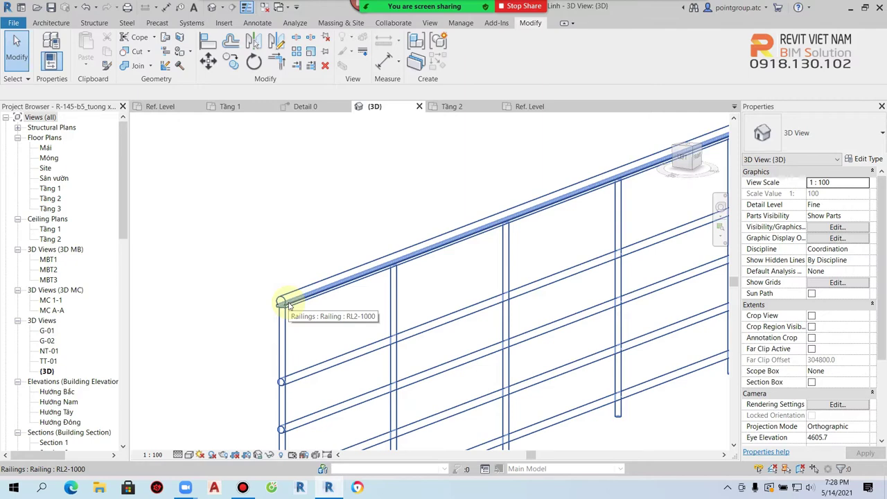
left_click(355, 272)
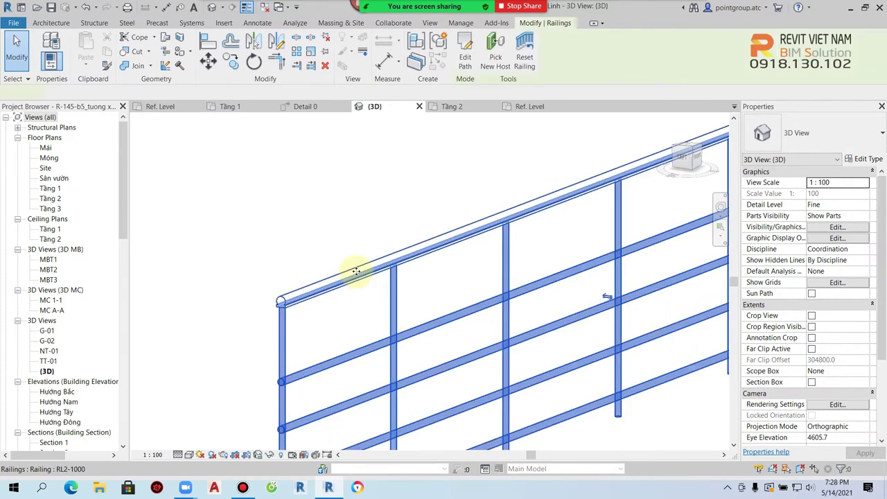
Give Toprail 1 a Wall-style beginning extension with a 200 length.
left_click(864, 158)
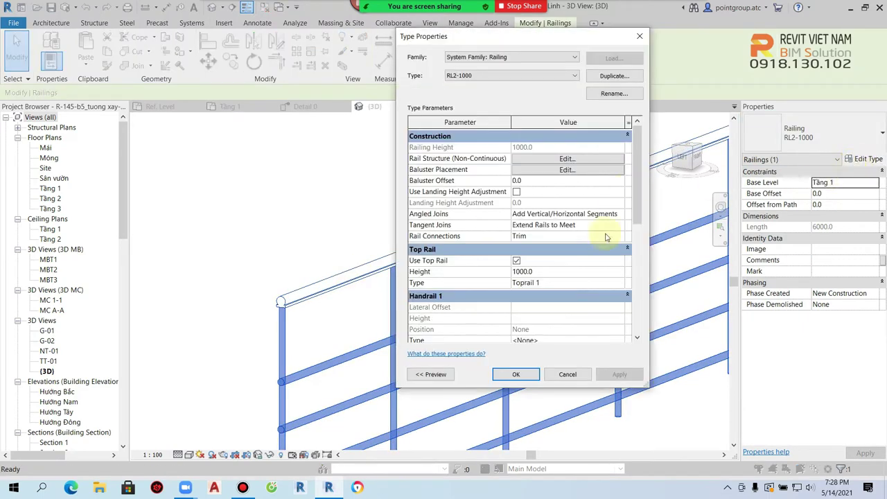
left_click(620, 285)
scroll(593, 274, "down", 3)
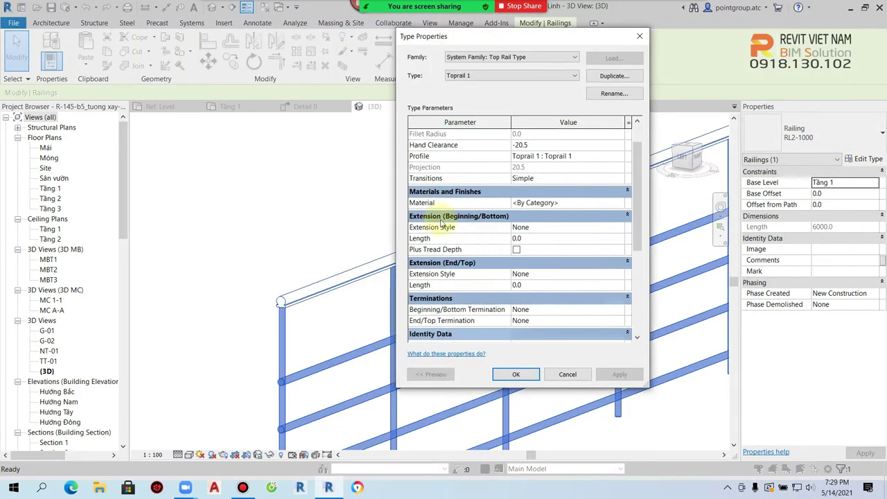
left_click(619, 228)
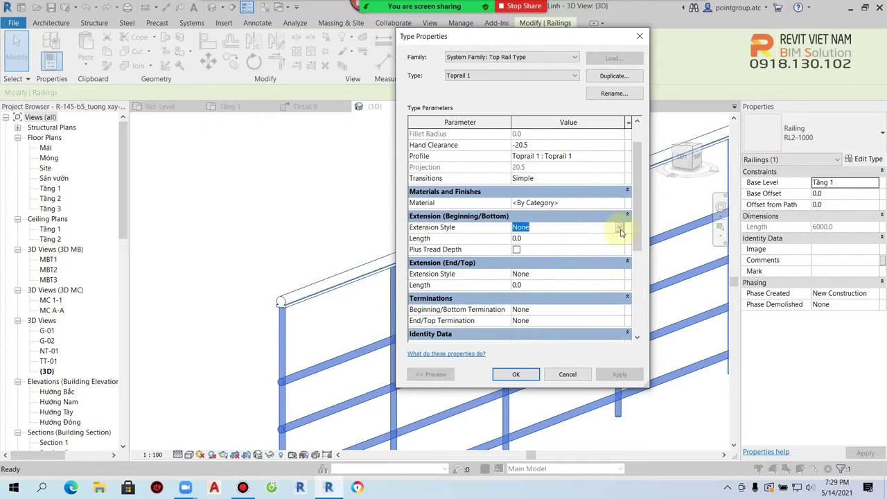
left_click(618, 227)
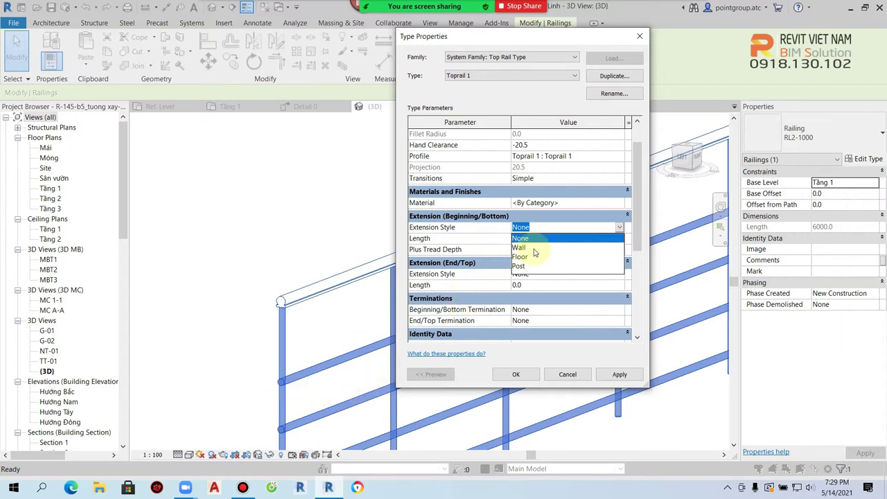
left_click(532, 248)
left_click(538, 238)
type("200")
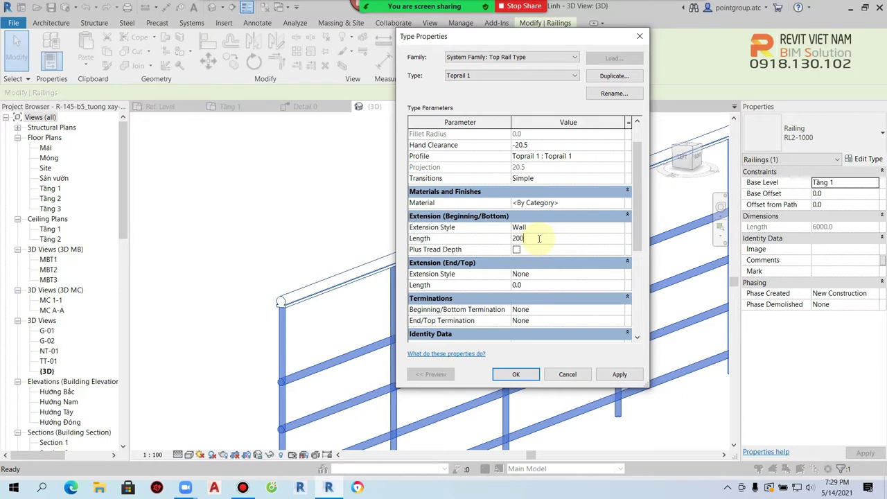
left_click(620, 374)
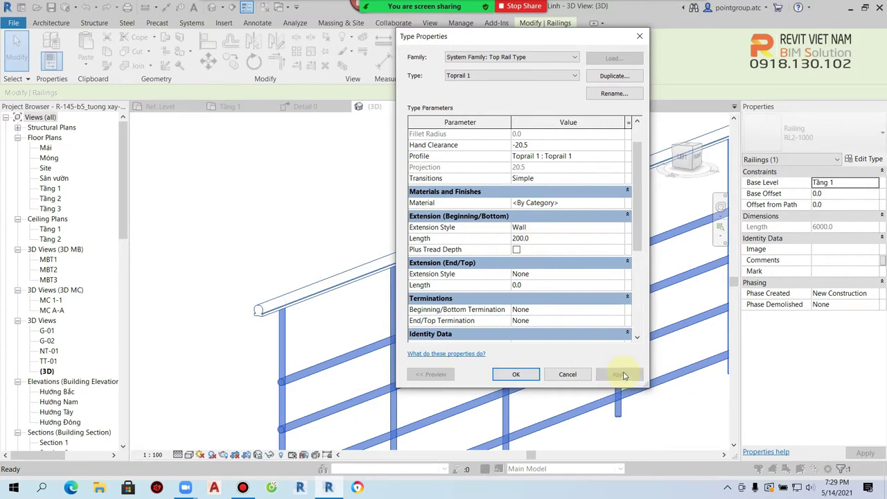
Change the beginning extension style to Floor and confirm the type settings.
left_click(552, 239)
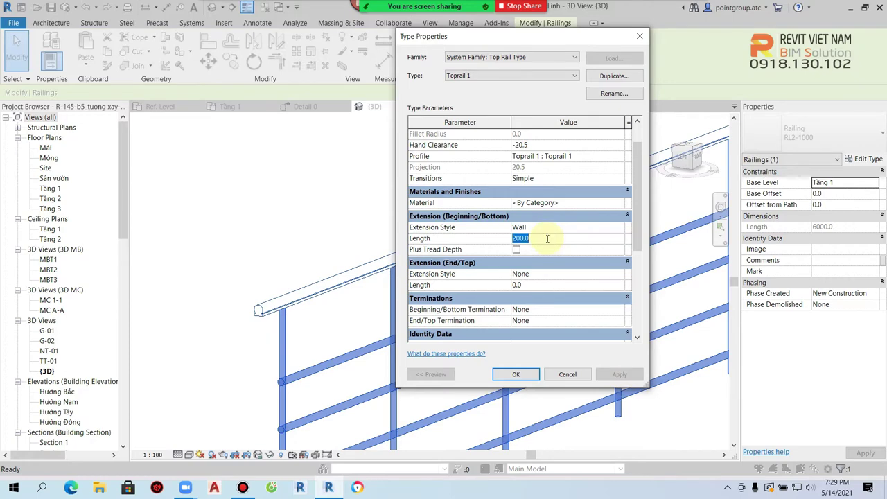
left_click(596, 227)
left_click(618, 227)
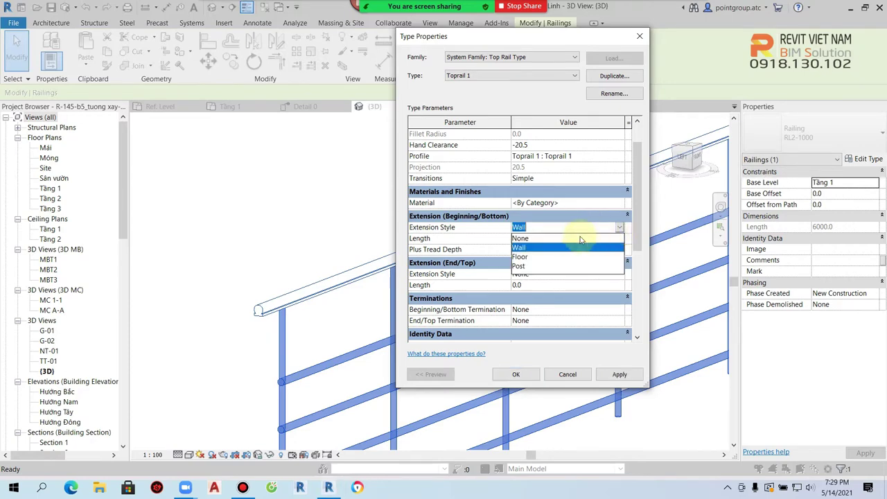
left_click(530, 262)
left_click(618, 374)
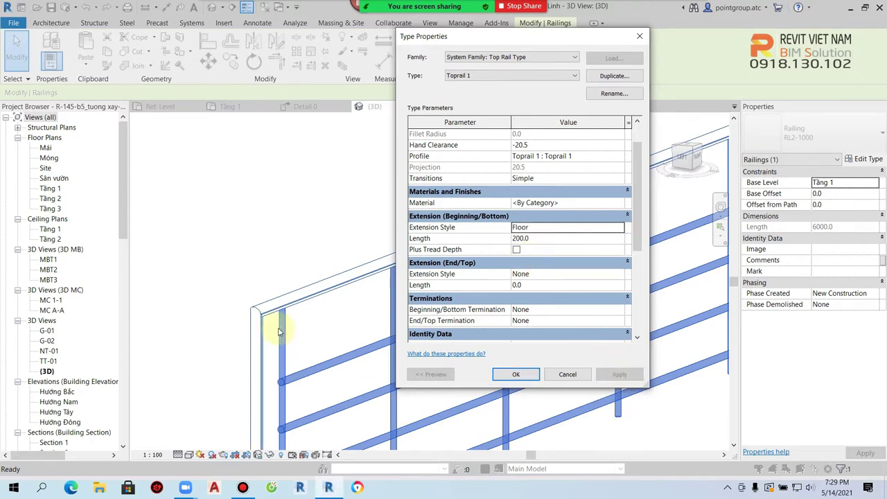
left_click(531, 375)
left_click(516, 374)
Orbit to inspect the bent rail end and reopen the Baluster Placement settings.
mouse_move(475, 362)
middle_mouse_down("shift")
mouse_move(390, 289)
mouse_move(358, 302)
mouse_move(311, 257)
middle_mouse_up("shift")
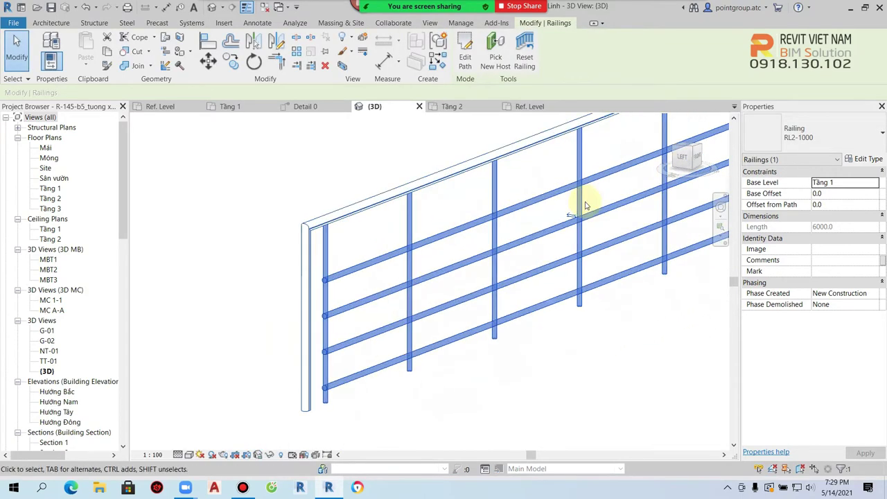
left_click(866, 159)
left_click(589, 170)
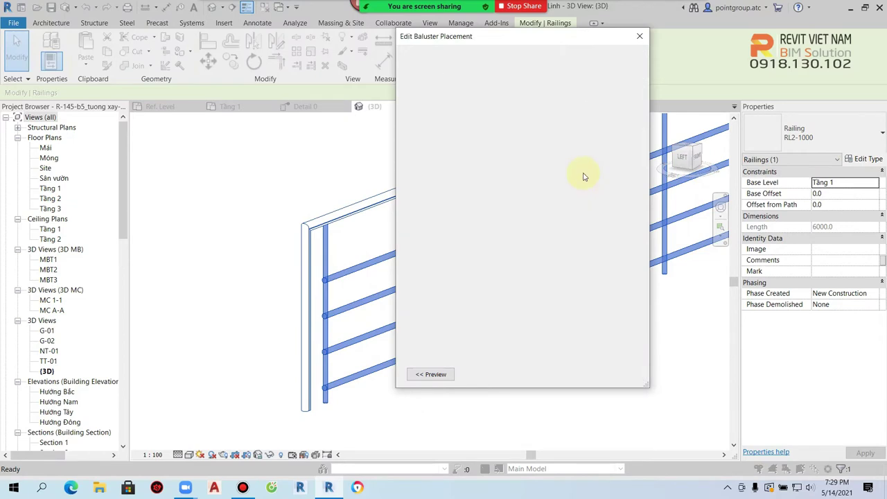
Try a Post-style beginning extension on the Toprail 1 top rail.
key("Return")
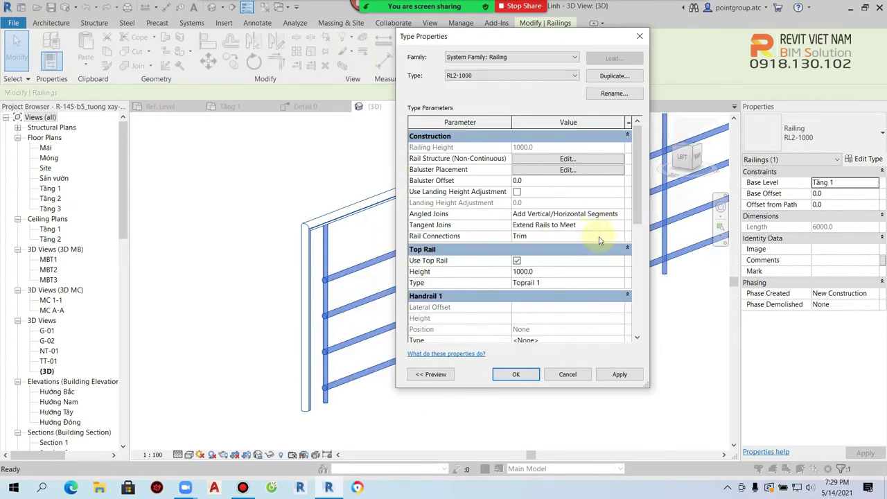
scroll(607, 239, "down", 3)
left_click(620, 192)
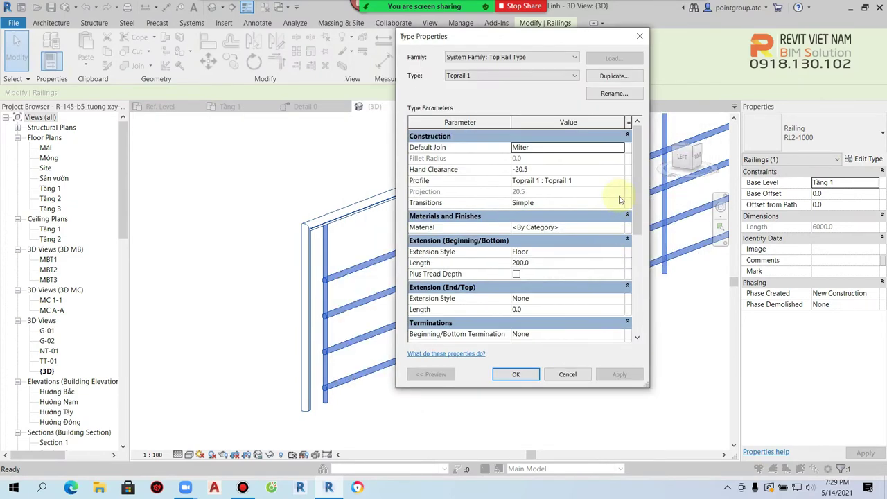
left_click(613, 252)
left_click(619, 252)
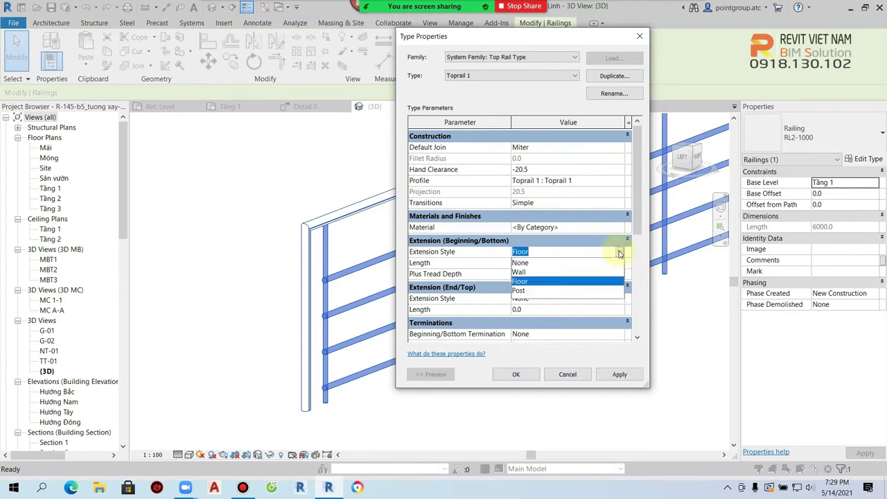
left_click(521, 290)
left_click(622, 375)
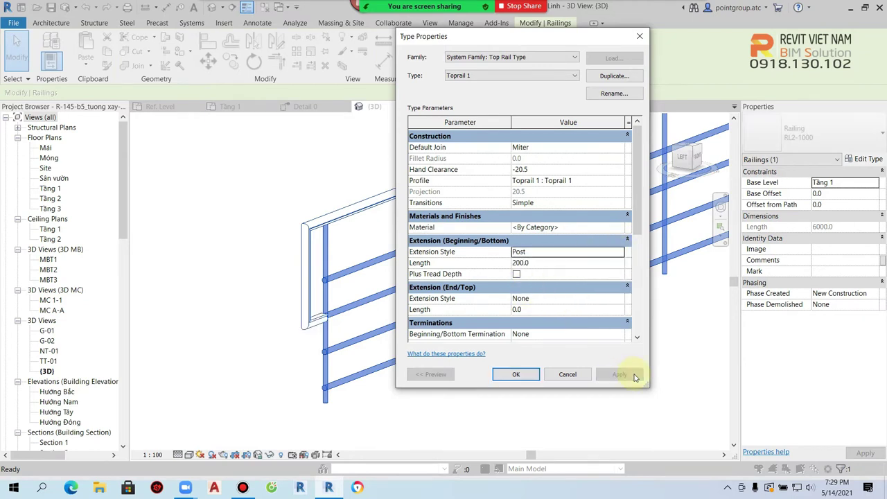
Try Fillet joins with a 100 fillet radius on the top rail.
mouse_move(427, 147)
left_click(533, 147)
left_click(618, 147)
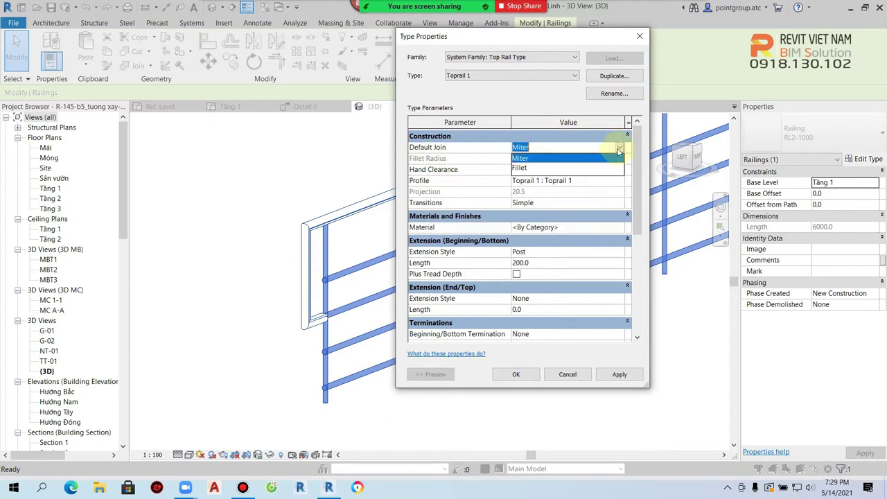
left_click(545, 168)
left_click(543, 158)
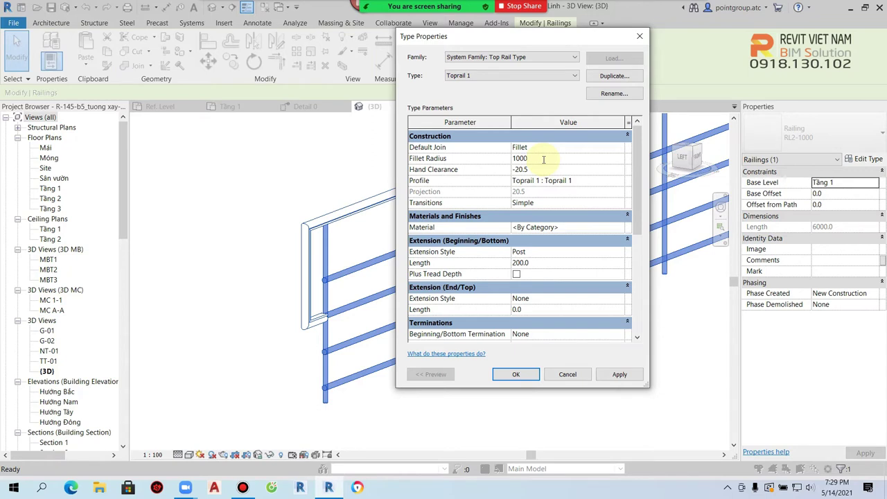
type("100")
left_click(619, 374)
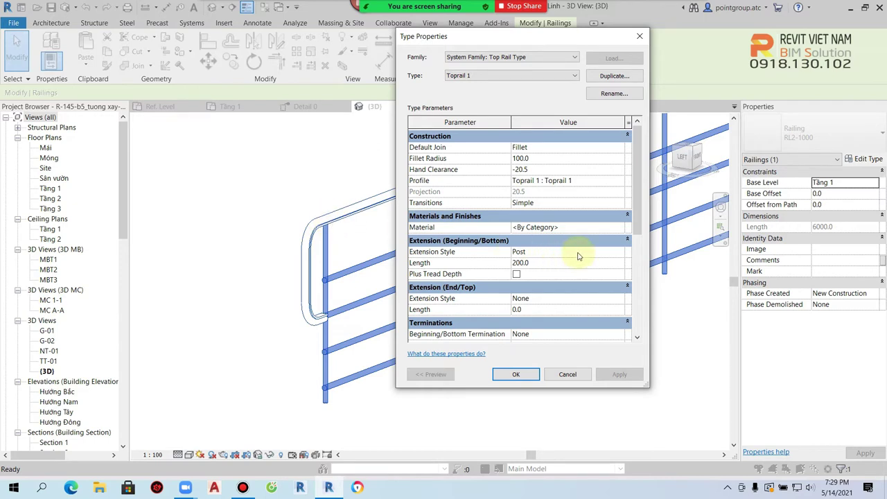
Reset the extension style to None and joins to Miter, then close all dialogs.
left_click(618, 251)
left_click(533, 269)
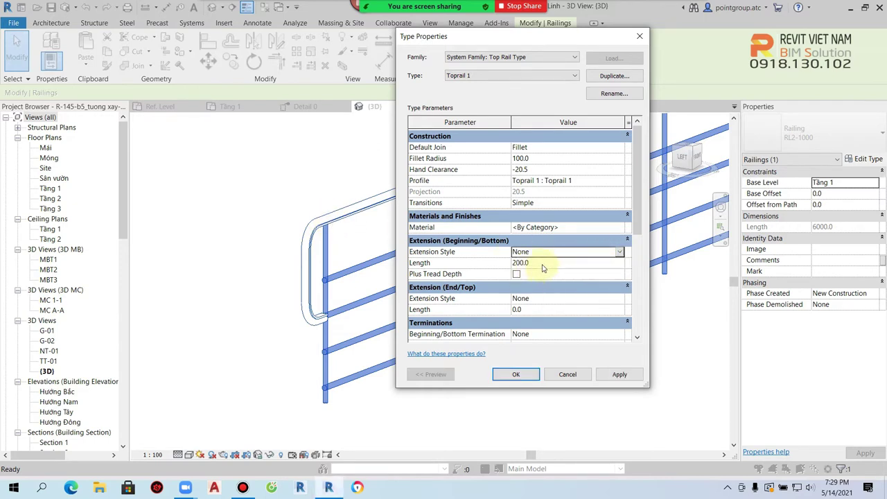
type("0")
left_click(563, 146)
left_click(618, 147)
left_click(566, 163)
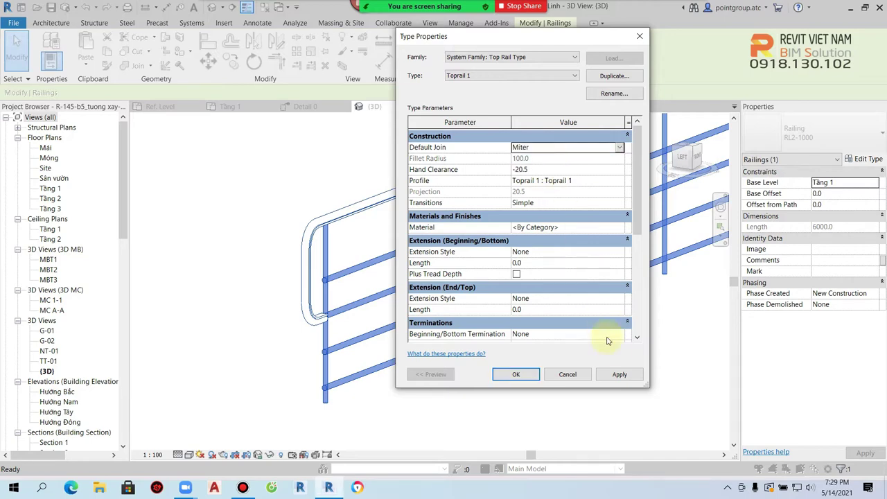
left_click(619, 374)
left_click(516, 379)
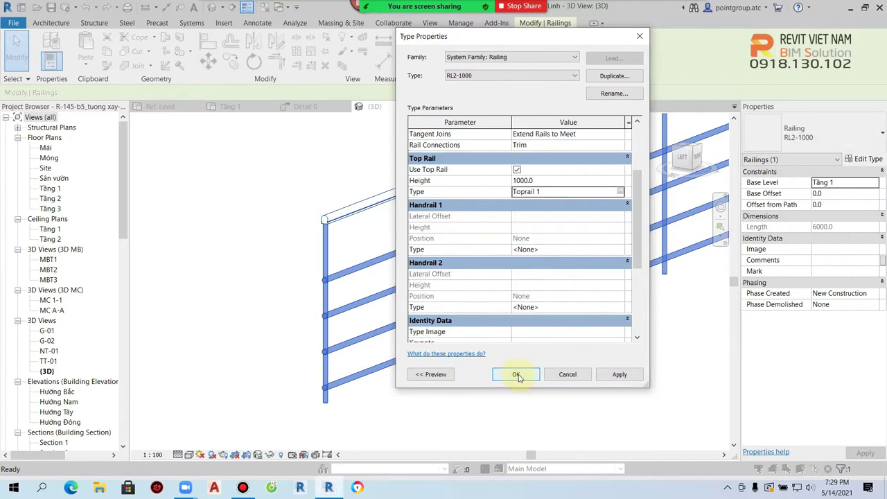
left_click(515, 374)
left_click(539, 362)
scroll(349, 419, "down", 2)
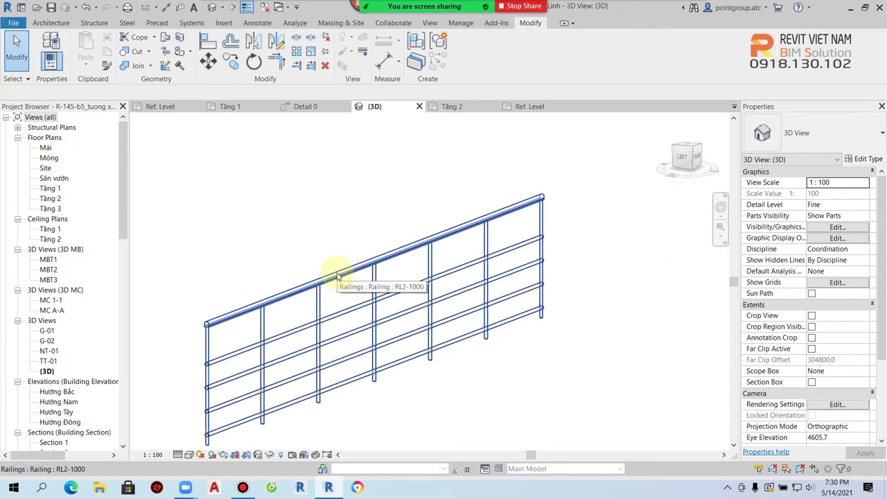
Select the straight railing and orbit the view toward the stair railing.
scroll(476, 333, "down", 3)
middle_click_drag(436, 342, 246, 292)
scroll(395, 327, "up", 2)
left_click(397, 324)
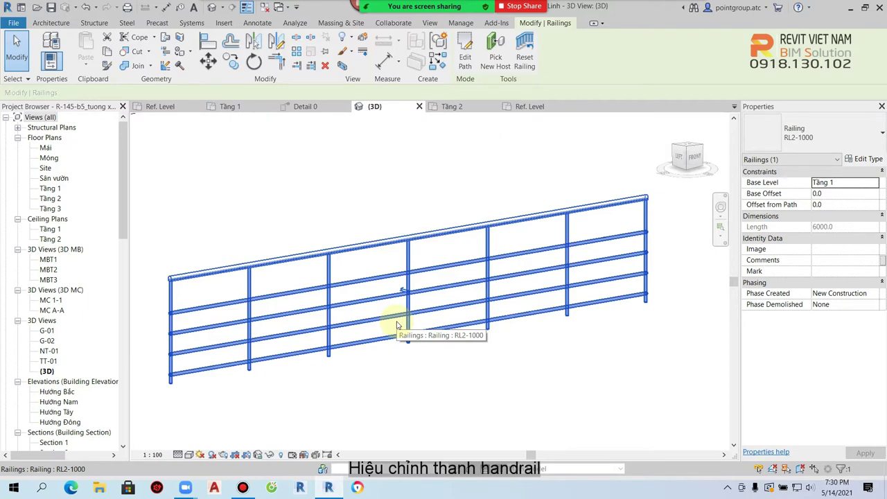
mouse_move(383, 340)
middle_mouse_down("shift")
mouse_move(366, 286)
mouse_move(391, 315)
mouse_move(406, 372)
middle_mouse_up("shift")
scroll(365, 286, "down", 2)
scroll(392, 315, "down", 2)
scroll(353, 247, "up", 2)
scroll(216, 173, "up", 2)
scroll(216, 173, "up", 3)
scroll(420, 207, "up", 2)
Duplicate the stair railing type as RL4-200 with a 200 top rail height.
left_click(403, 196)
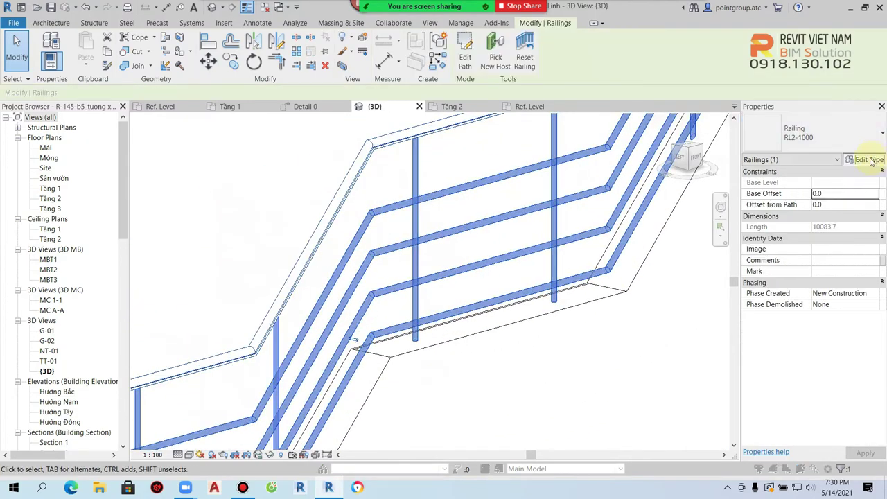
left_click(863, 159)
left_click(597, 76)
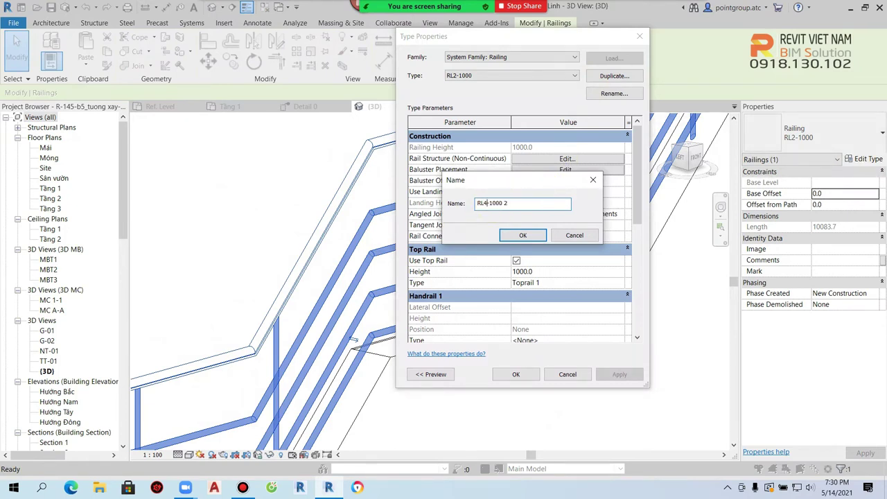
type("0")
left_click(522, 235)
left_click(551, 275)
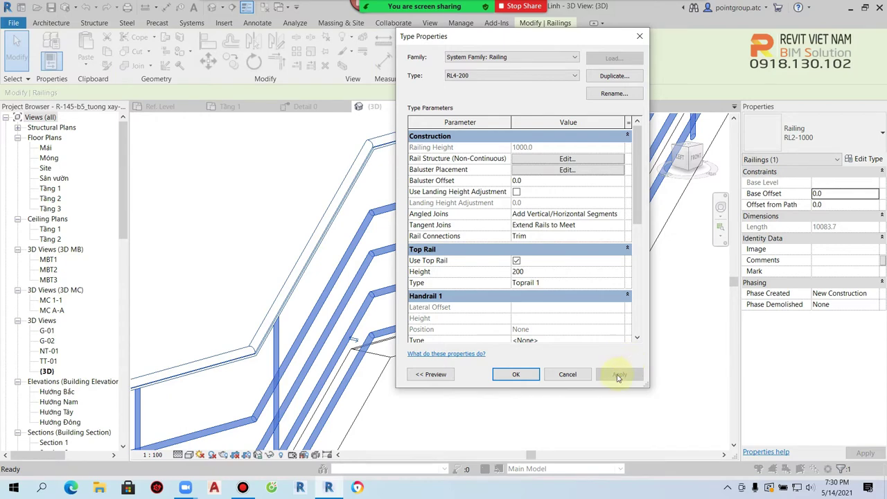
left_click(509, 375)
left_click(520, 374)
scroll(525, 373, "down", 2)
scroll(529, 372, "down", 2)
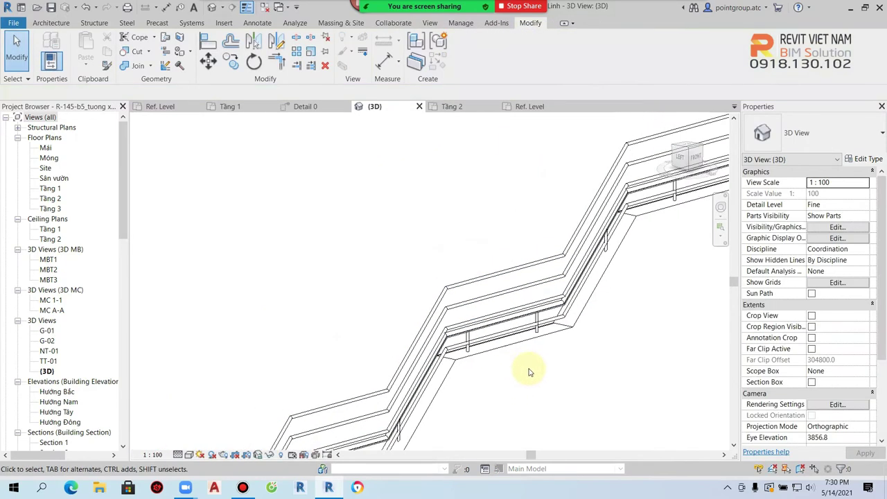
Delete all non-continuous rails from RL4-200's rail structure and zoom in on the result.
left_click(505, 296)
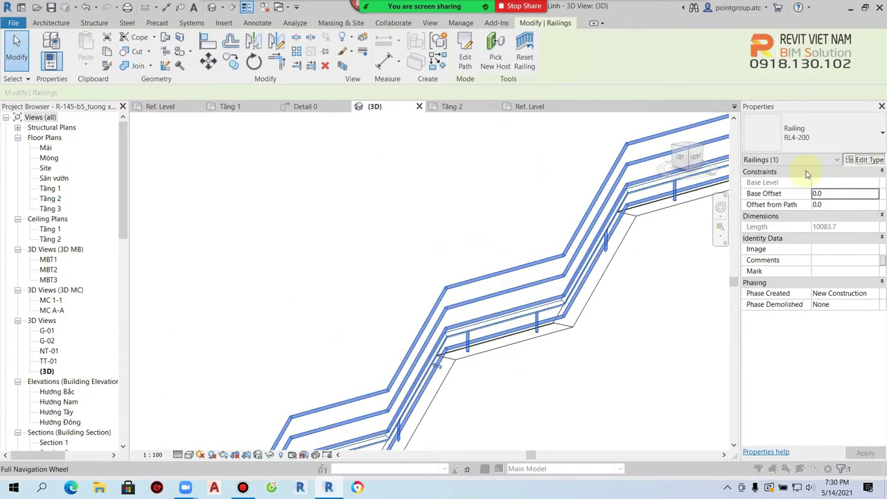
left_click(563, 159)
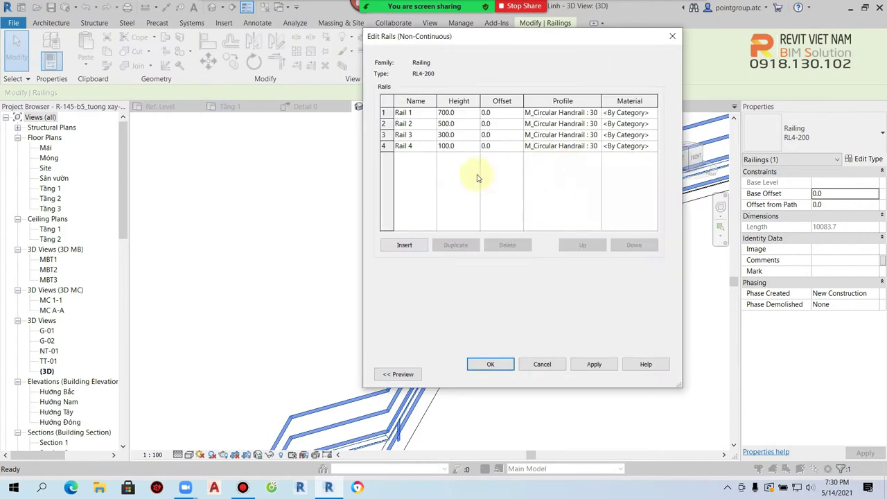
left_click(389, 146)
left_click(508, 245)
left_click(507, 246)
left_click(507, 245)
left_click(508, 245)
left_click(490, 364)
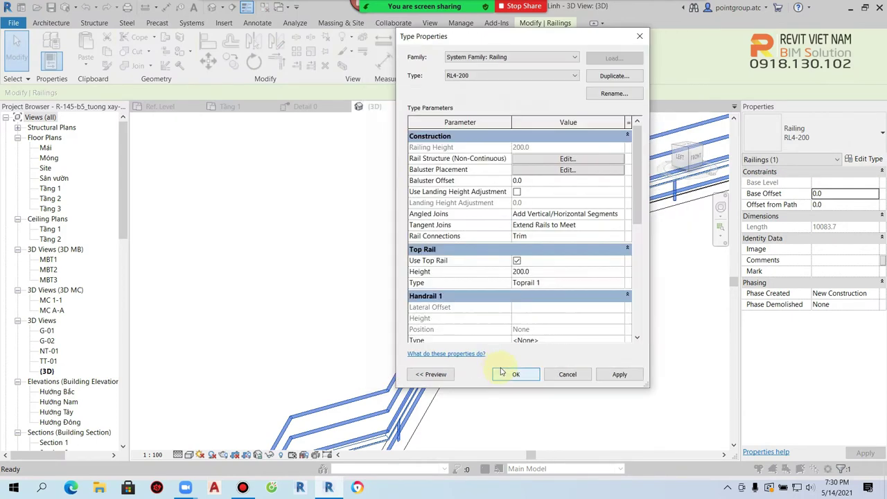
left_click(512, 373)
left_click(583, 372)
scroll(342, 340, "up", 2)
scroll(358, 270, "up", 2)
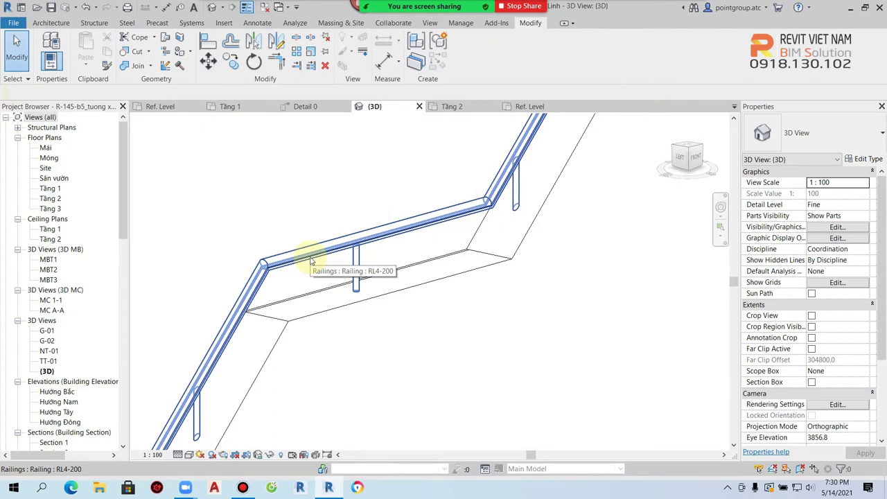
Zoom and pan around the stepped railing to check its single top rail.
scroll(311, 261, "down", 2)
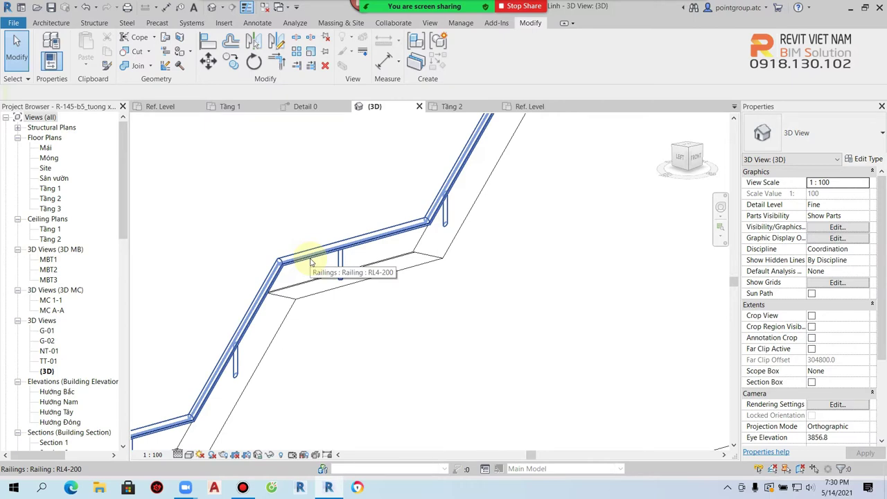
middle_click_drag(311, 261, 366, 224)
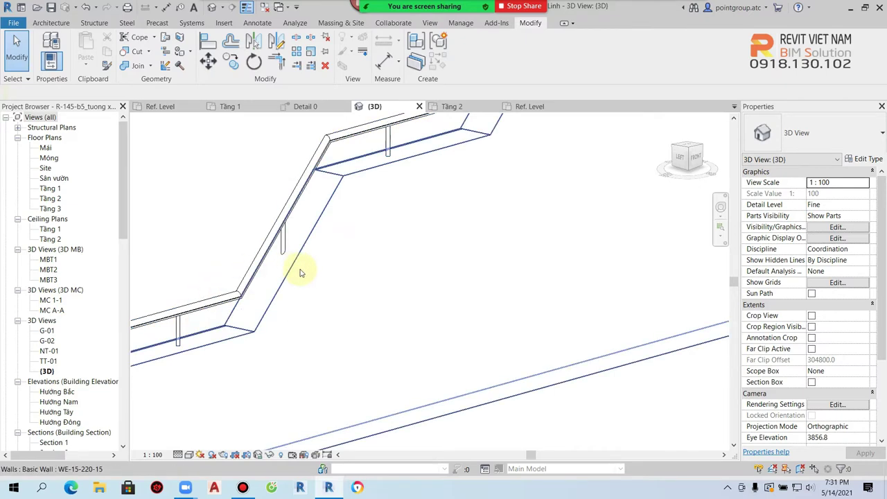
scroll(363, 273, "down", 3)
scroll(197, 312, "up", 2)
scroll(197, 312, "down", 2)
scroll(257, 287, "up", 2)
scroll(366, 366, "down", 1)
scroll(495, 297, "down", 1)
scroll(478, 356, "up", 3)
scroll(491, 224, "down", 2)
scroll(326, 340, "down", 1)
scroll(509, 179, "up", 2)
scroll(541, 183, "up", 1)
scroll(568, 187, "up", 1)
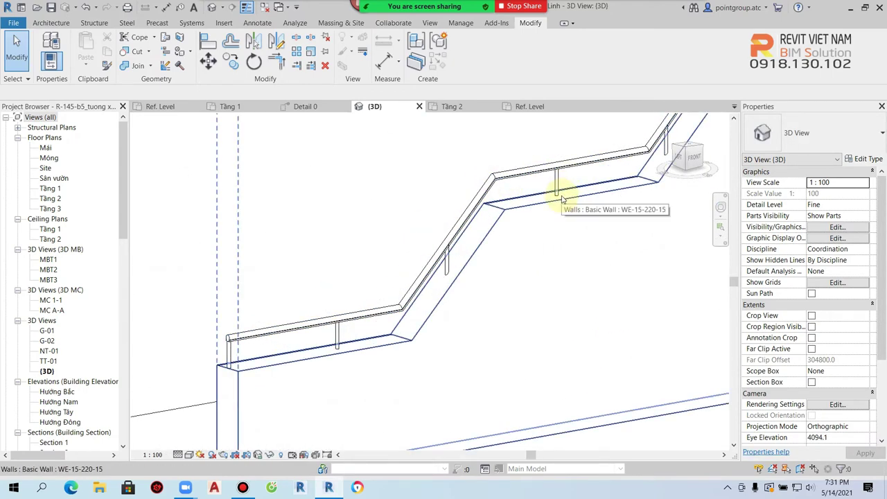
scroll(563, 199, "down", 1)
scroll(432, 299, "down", 1)
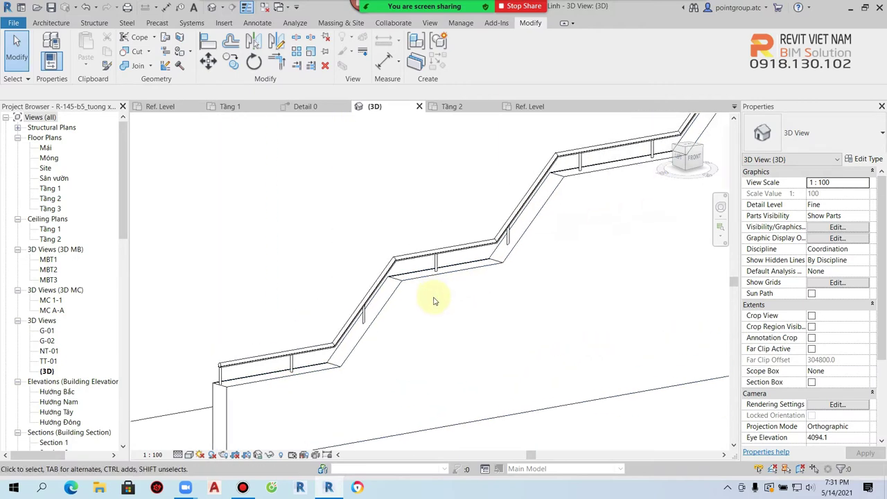
scroll(450, 279, "down", 1)
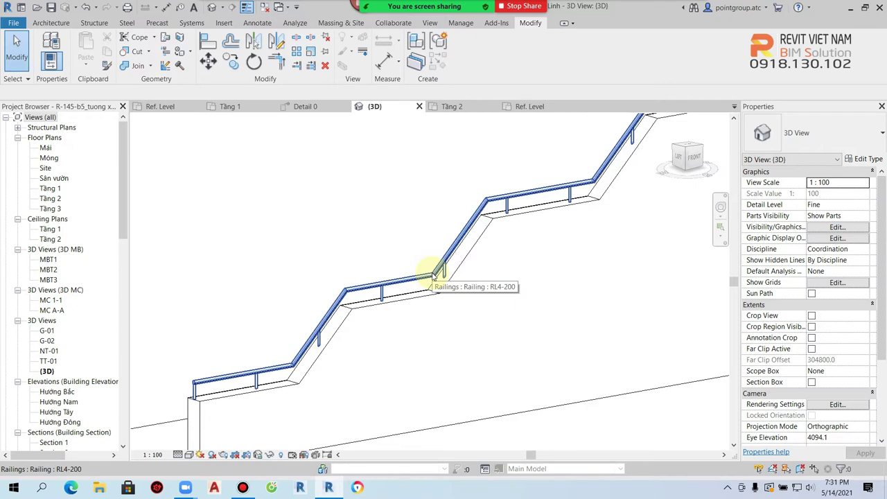
Zoom out and select the straight freestanding railing beside the stairs.
scroll(437, 271, "down", 1)
scroll(367, 293, "down", 1)
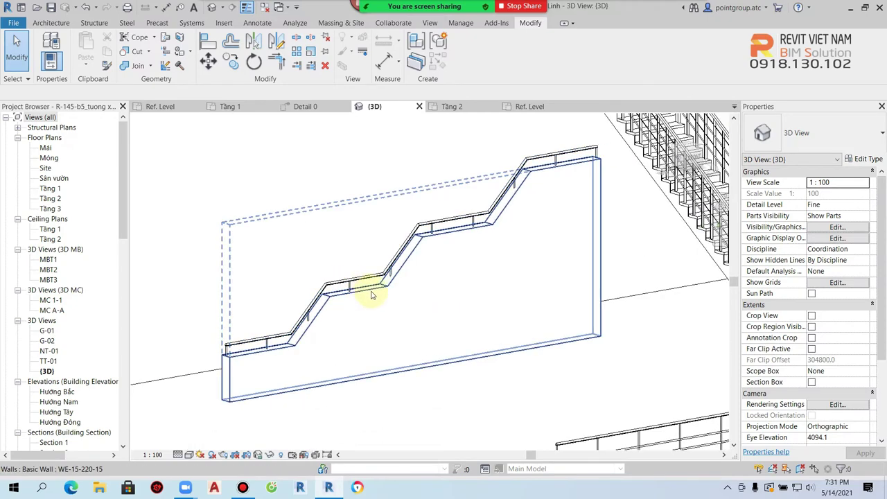
scroll(467, 317, "down", 2)
scroll(374, 266, "down", 1)
scroll(374, 266, "up", 2)
scroll(376, 333, "up", 1)
scroll(386, 277, "up", 2)
left_click(400, 279)
Set the RL2-1000 railing's Handrail 1 type to Pipe – Wall Mount.
left_click(863, 159)
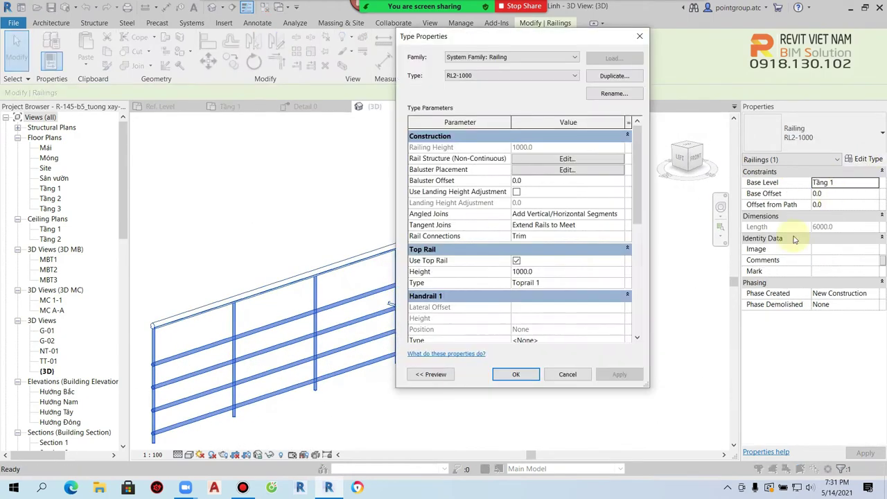
scroll(574, 281, "down", 2)
scroll(573, 281, "down", 2)
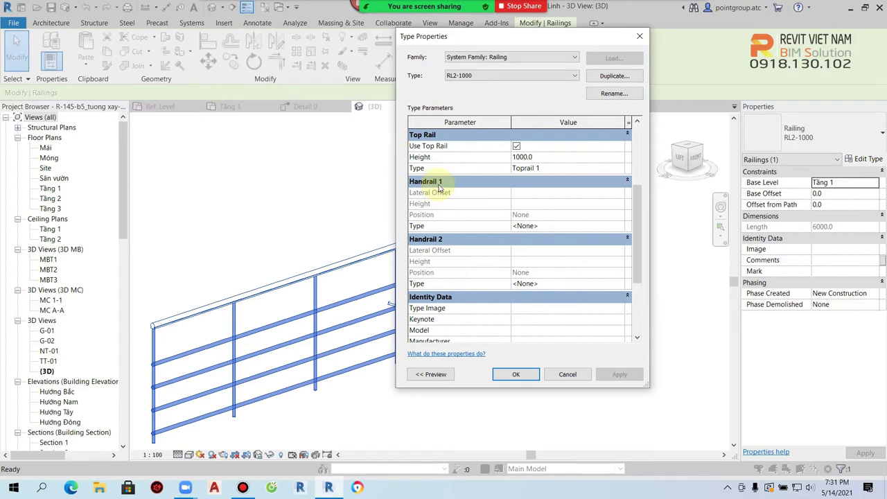
left_click(602, 226)
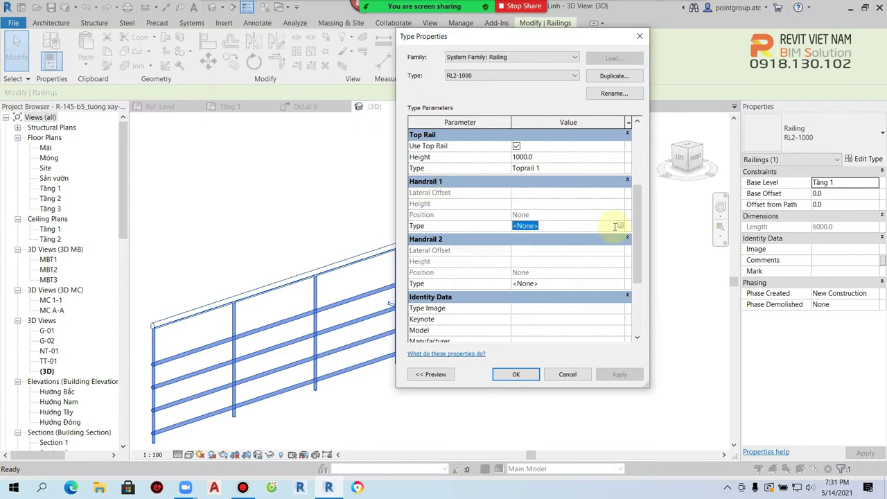
left_click(619, 226)
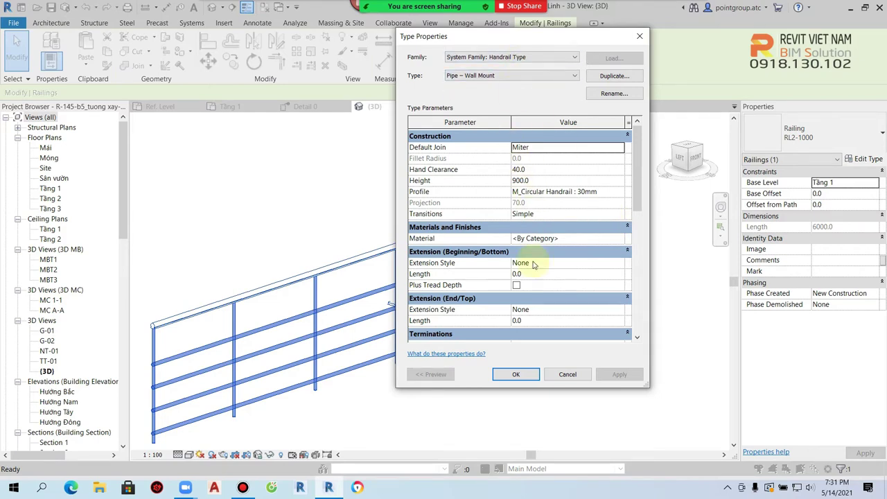
left_click(516, 375)
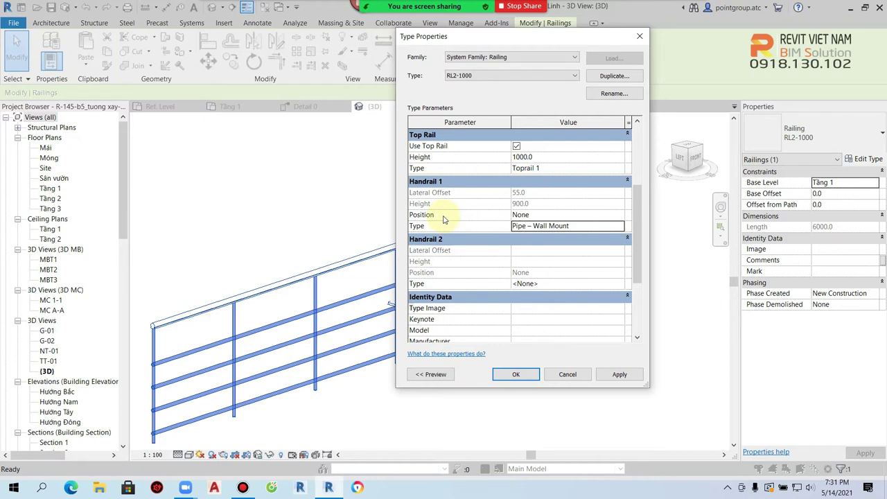
Try Handrail 1 positions Left, Right, and both sides, applying each.
left_click(570, 215)
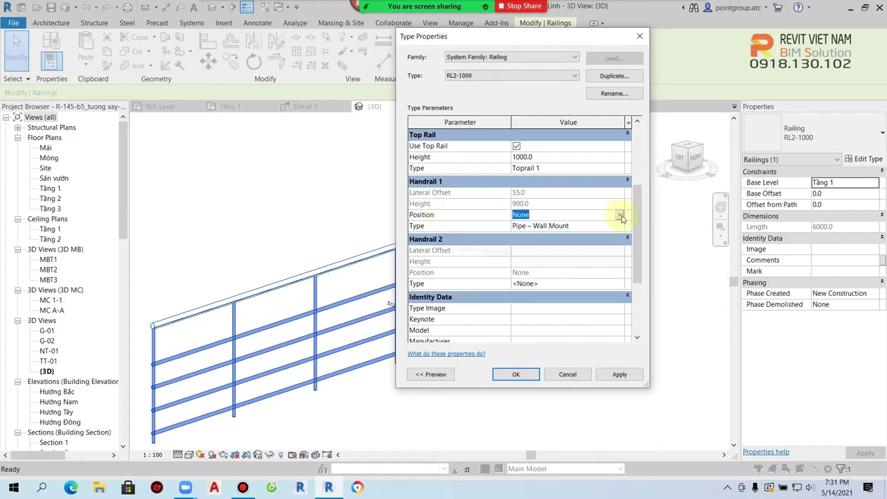
left_click(618, 215)
left_click(532, 239)
left_click(618, 374)
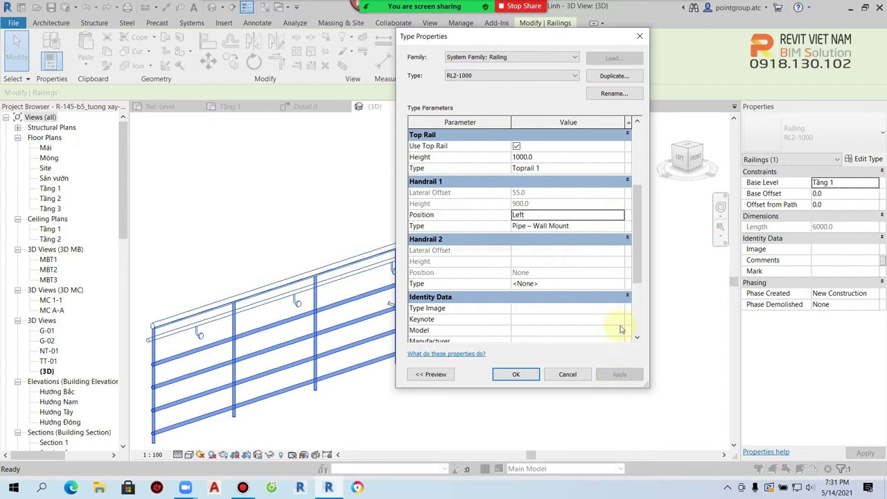
left_click(620, 216)
left_click(540, 250)
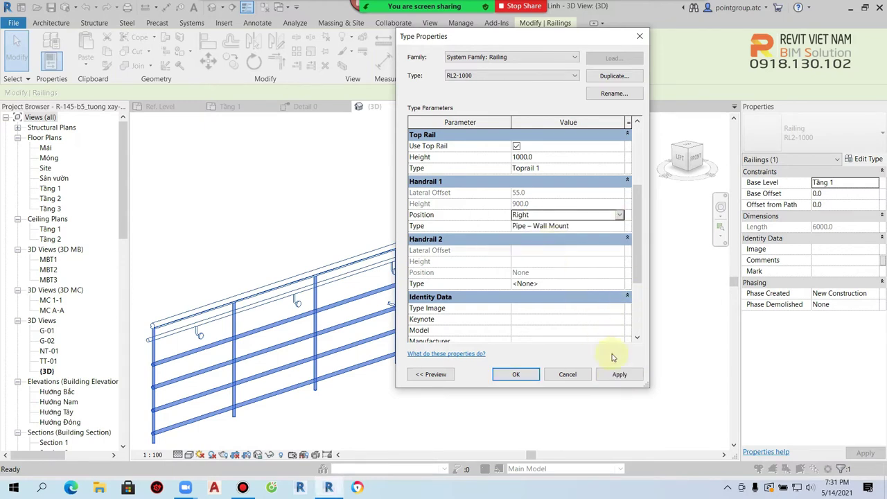
left_click(618, 376)
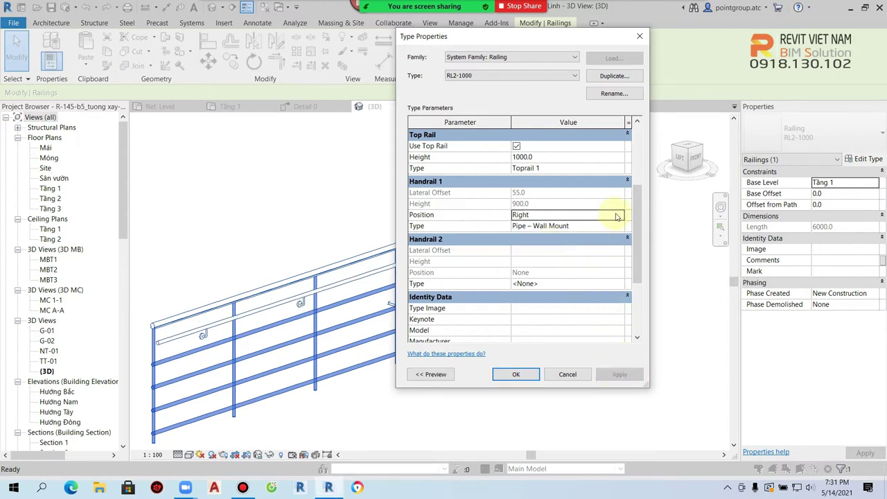
left_click(618, 214)
left_click(554, 251)
left_click(610, 376)
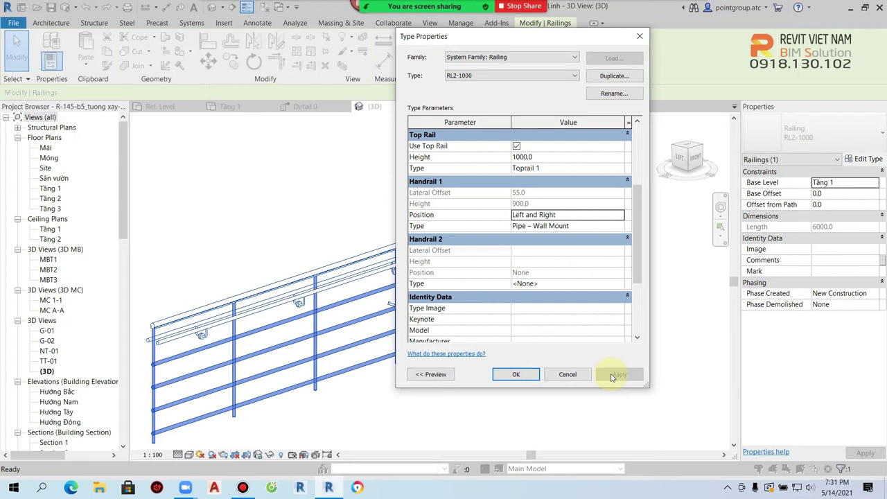
Set Handrail 1 position back to Right and confirm the type changes.
left_click(619, 214)
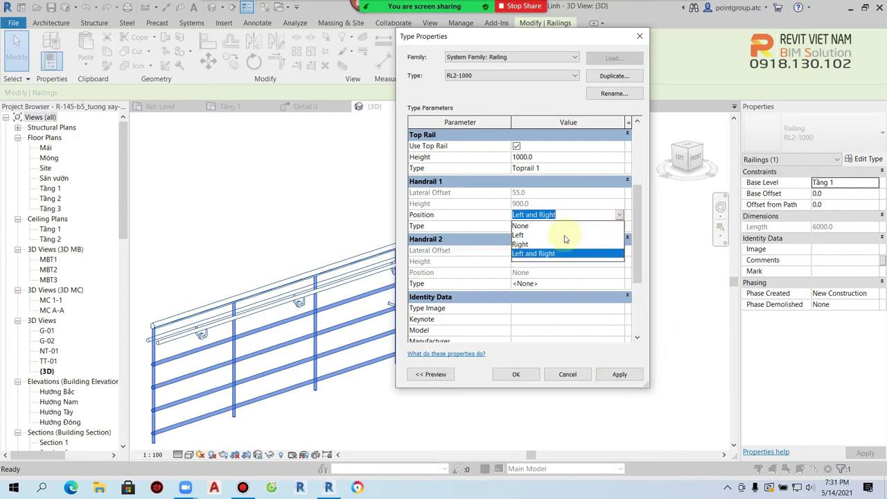
left_click(521, 244)
left_click(620, 374)
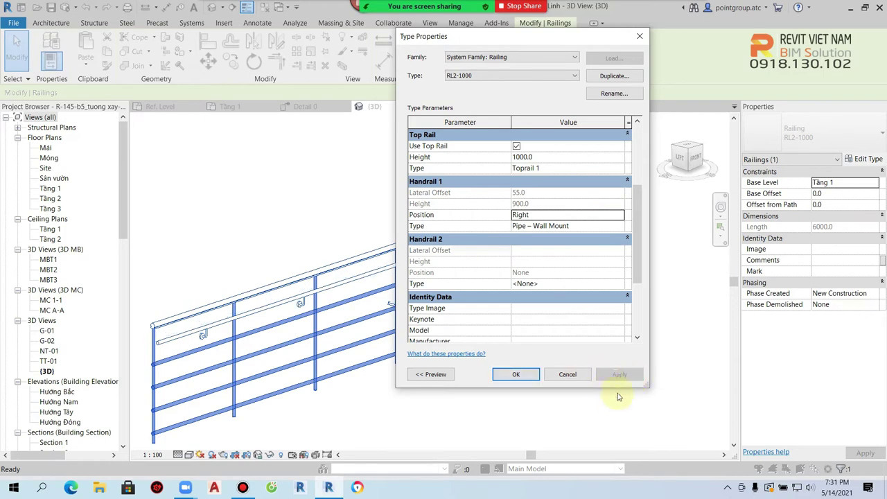
left_click(516, 374)
mouse_move(516, 374)
middle_mouse_down("shift")
mouse_move(511, 406)
mouse_move(427, 381)
middle_mouse_up("shift")
Deselect the railing and orbit in for a closer look at the handrail bracket.
left_click(506, 402)
scroll(427, 381, "up", 3)
mouse_move(388, 270)
middle_mouse_down("shift")
mouse_move(397, 311)
mouse_move(347, 356)
middle_mouse_up("shift")
scroll(396, 241, "up", 2)
scroll(425, 263, "up", 2)
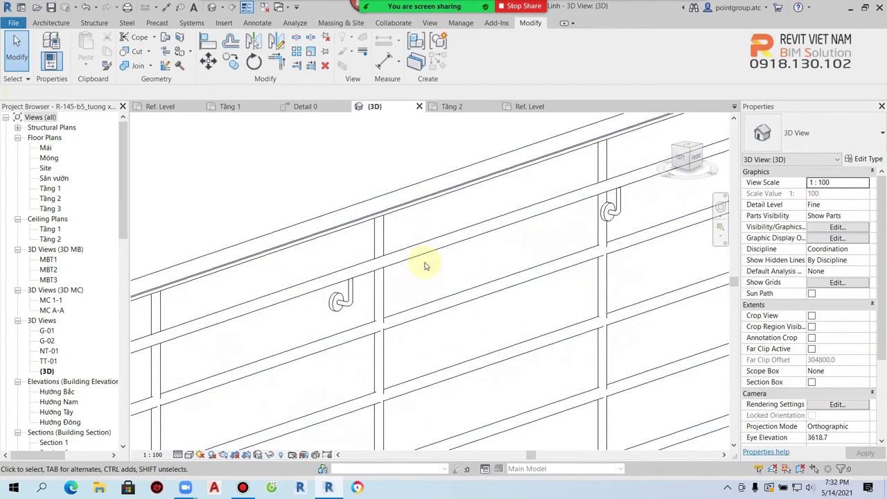
scroll(350, 293, "up", 1)
scroll(348, 331, "up", 1)
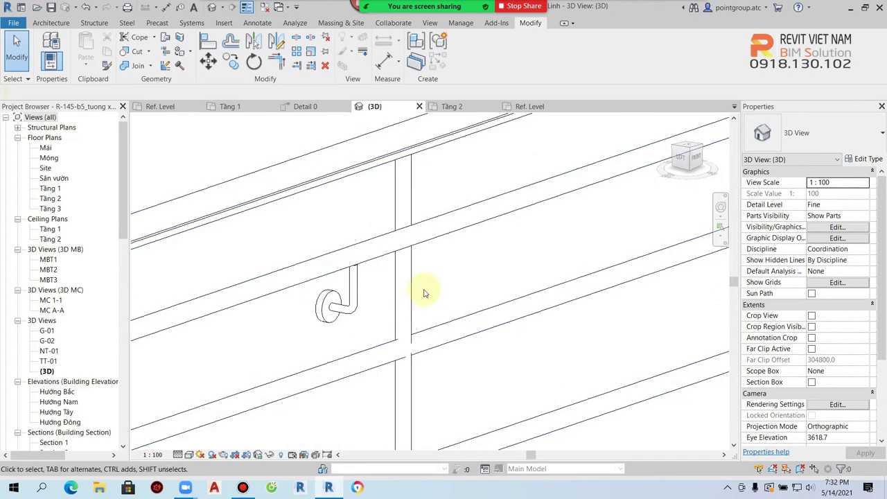
scroll(408, 277, "down", 2)
Set the Pipe – Wall Mount handrail support spacing to 1000.
left_click(408, 275)
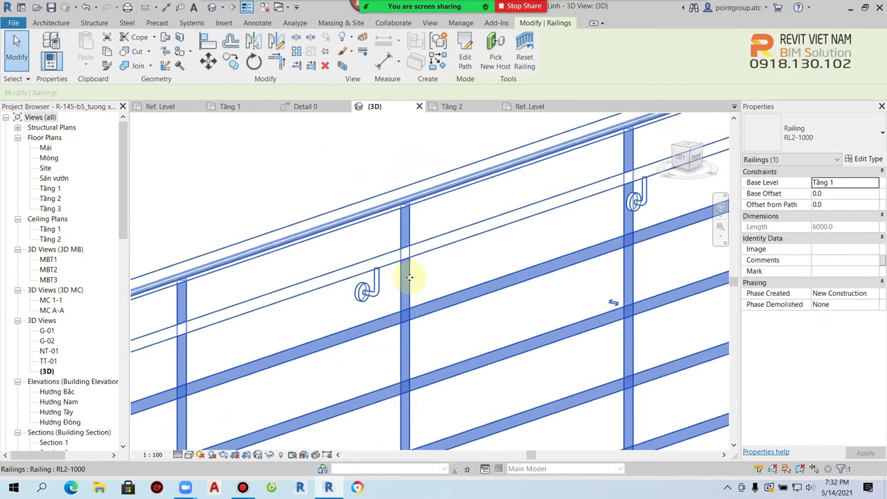
left_click(862, 159)
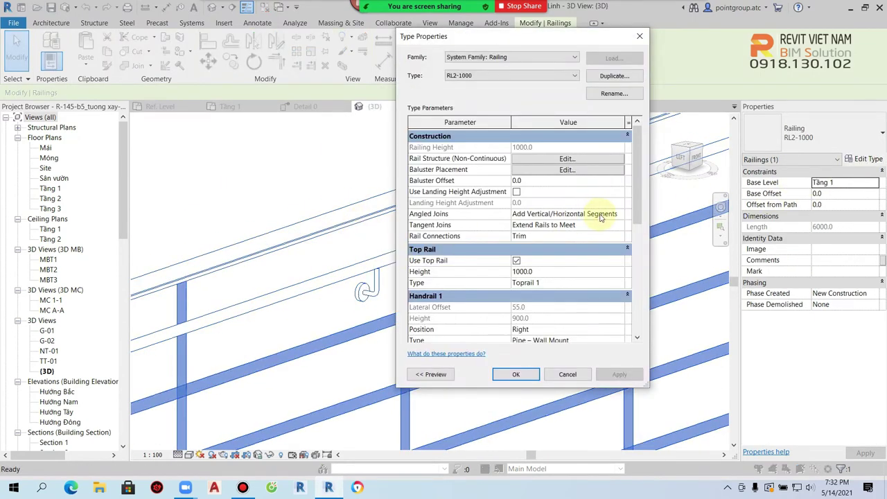
scroll(581, 237, "down", 3)
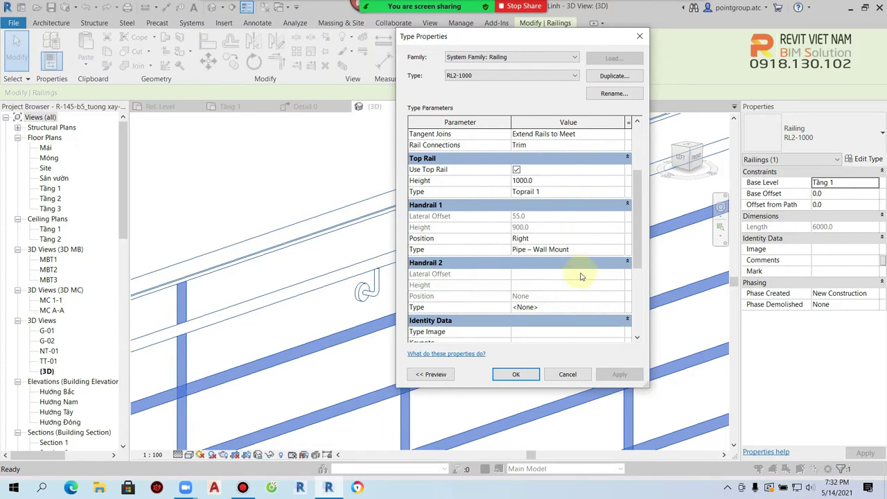
left_click(623, 253)
left_click(623, 253)
scroll(602, 267, "down", 3)
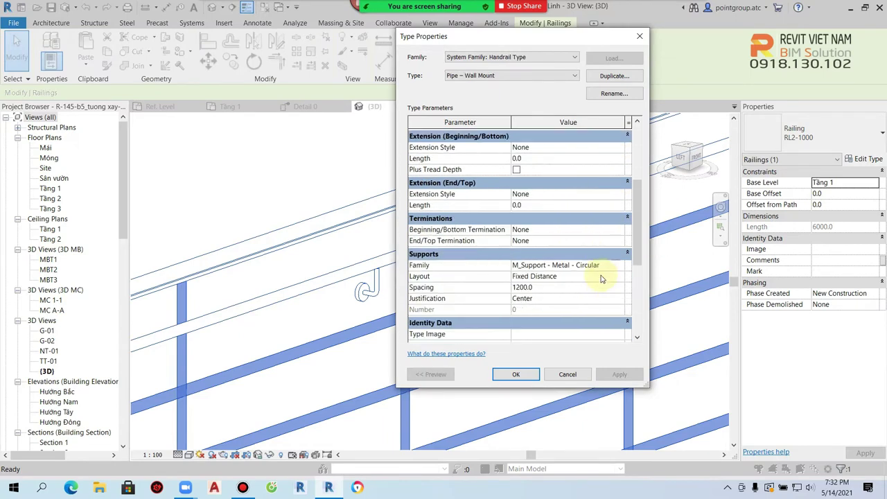
left_click(558, 288)
type("100")
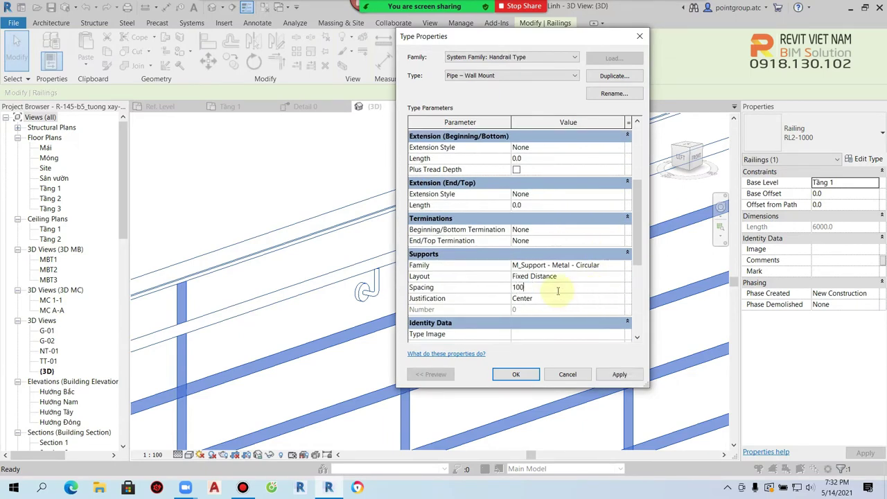
left_click(613, 374)
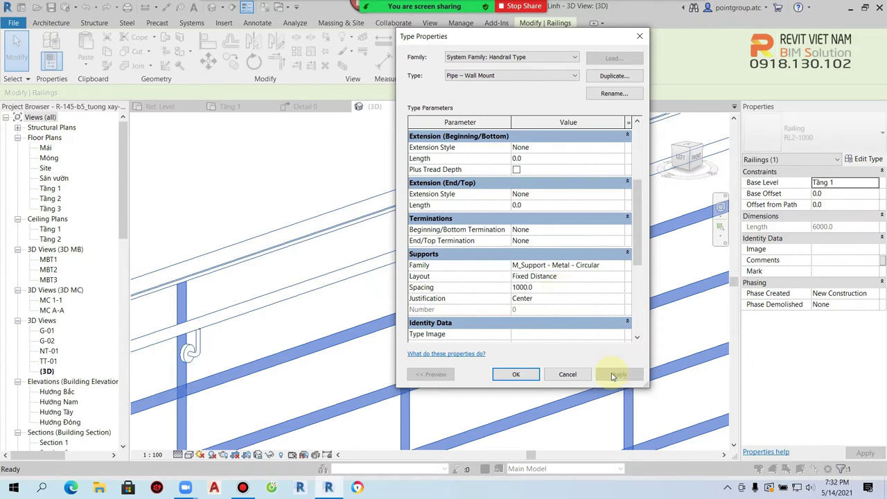
left_click(515, 375)
left_click(517, 375)
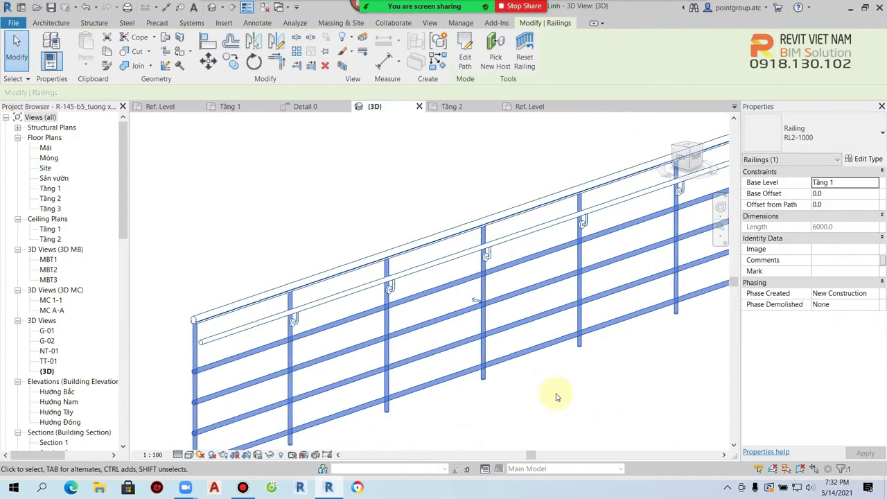
Reopen the Pipe – Wall Mount handrail type settings from the straight railing.
left_click(556, 396)
scroll(484, 266, "up", 4)
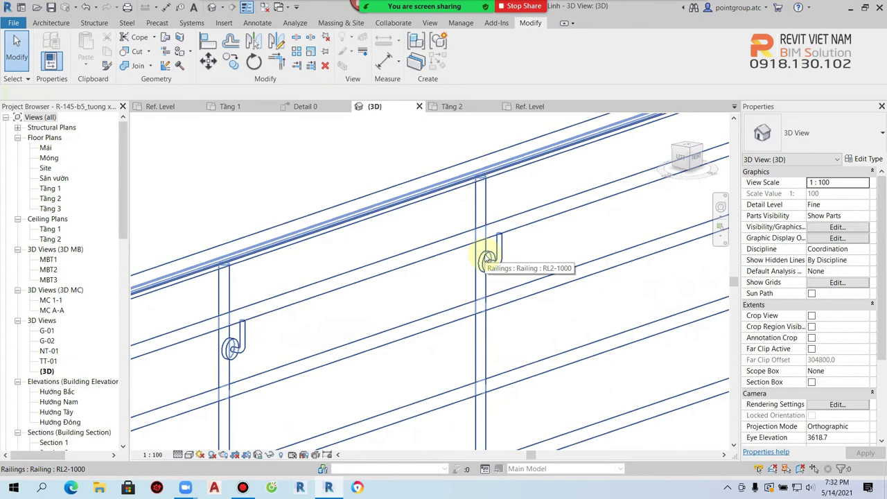
scroll(487, 259, "down", 2)
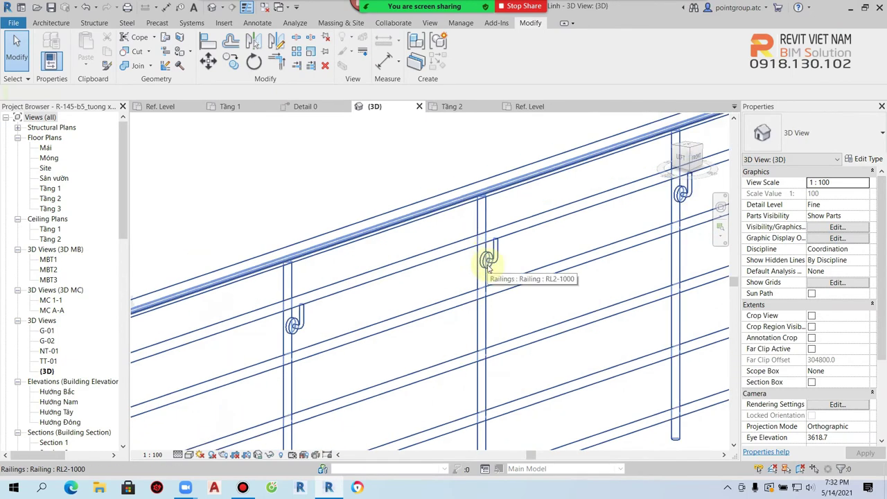
scroll(487, 259, "up", 2)
left_click(493, 255)
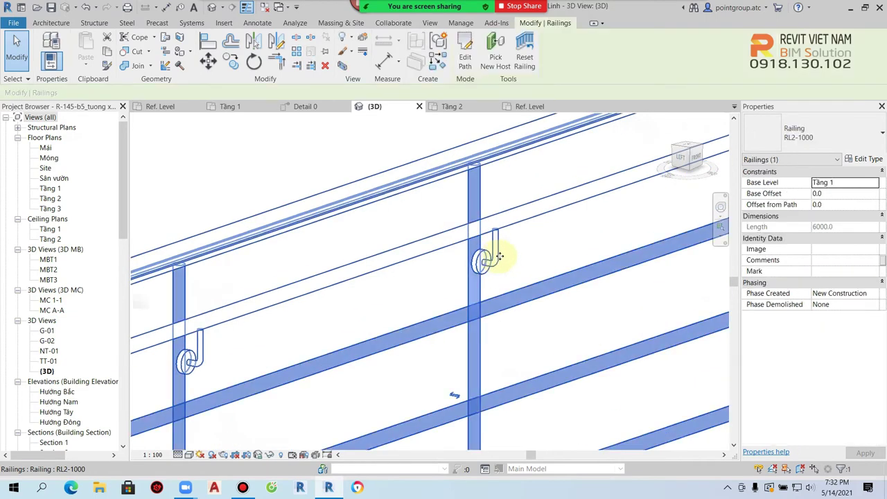
left_click(871, 159)
scroll(615, 249, "down", 5)
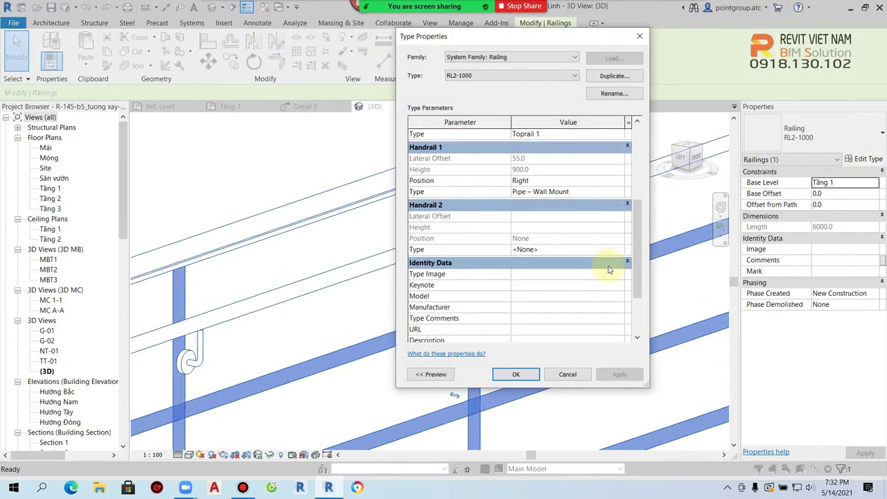
left_click(614, 192)
left_click(620, 192)
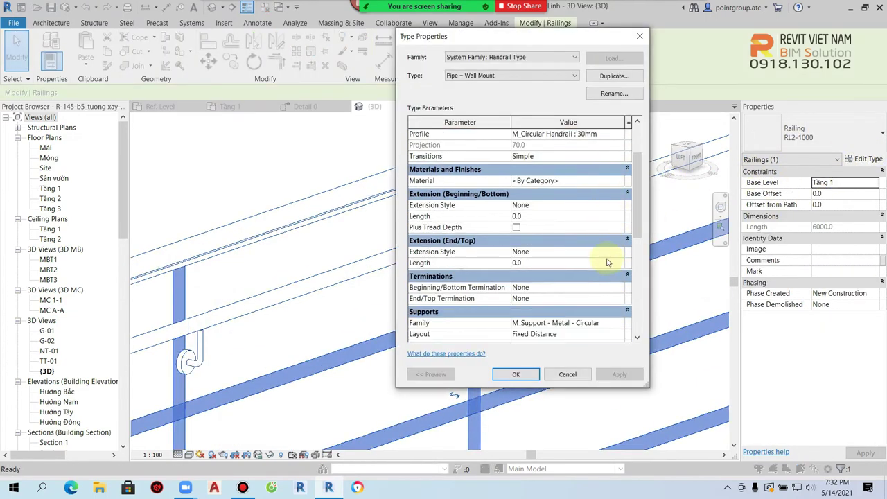
scroll(596, 277, "down", 3)
Test the support family at None, then restore M_Support - Metal - Circular.
left_click(609, 270)
left_click(618, 266)
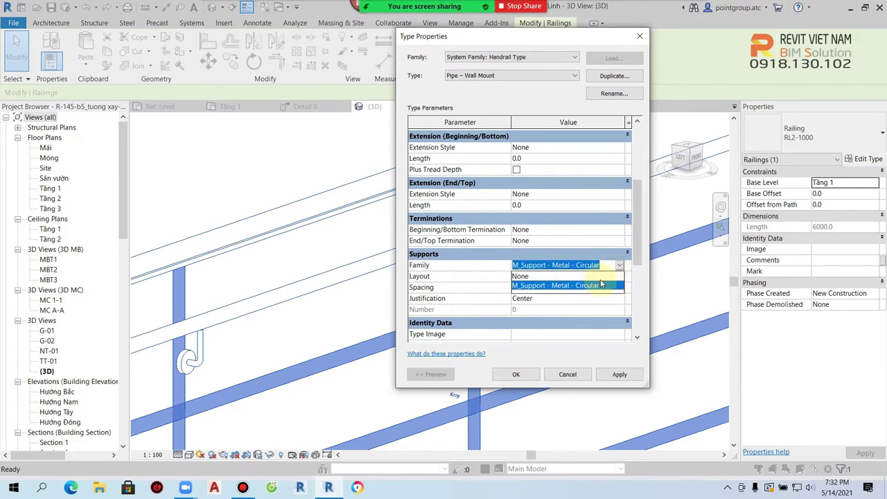
left_click(560, 277)
left_click(620, 374)
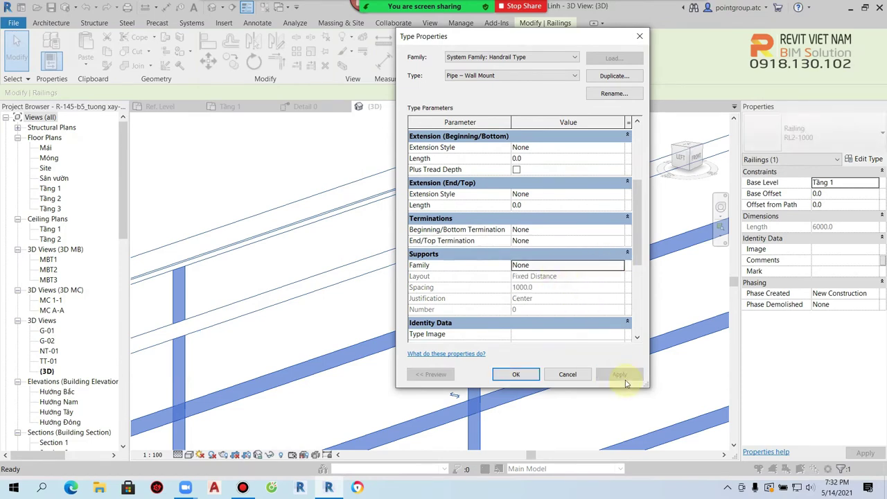
left_click(621, 270)
left_click(540, 278)
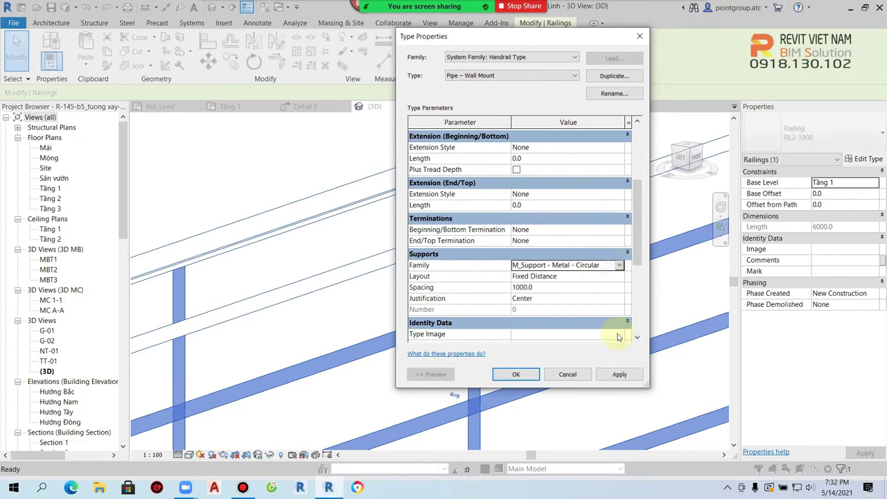
left_click(619, 374)
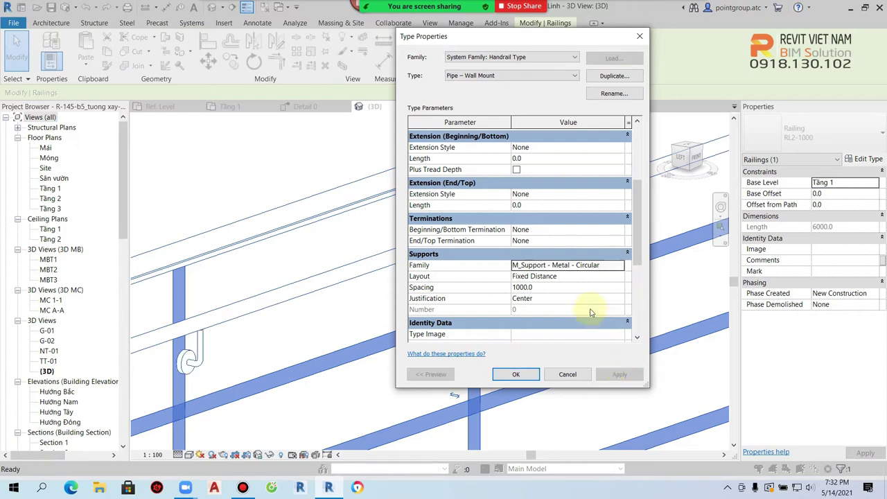
Keep the support layout at Fixed Distance, close the type dialogs, and reselect the railing.
left_click(570, 278)
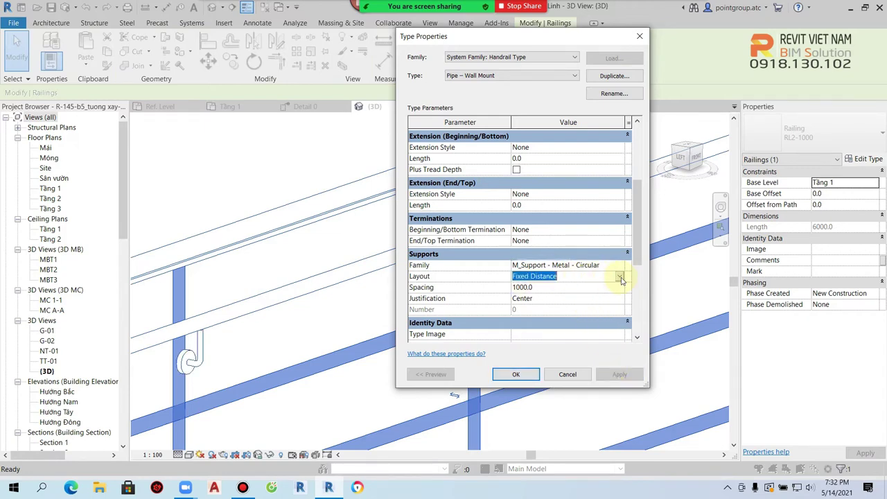
left_click(620, 278)
left_click(548, 275)
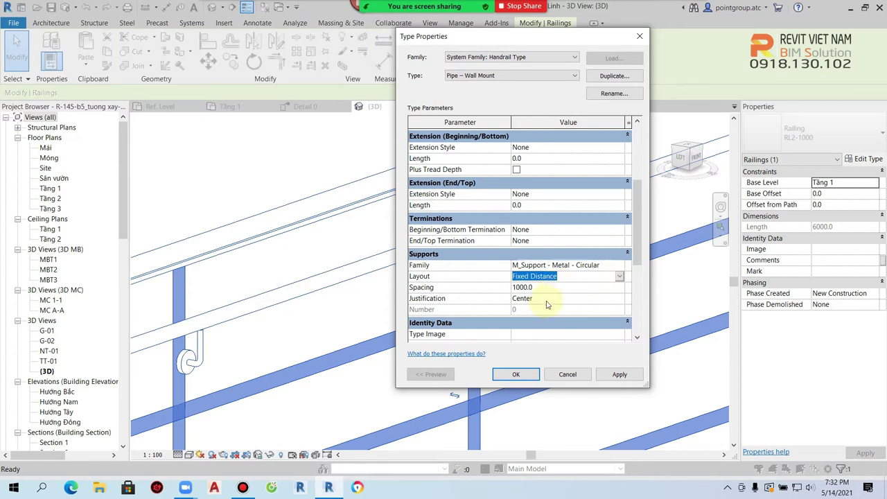
left_click(568, 297)
left_click(523, 374)
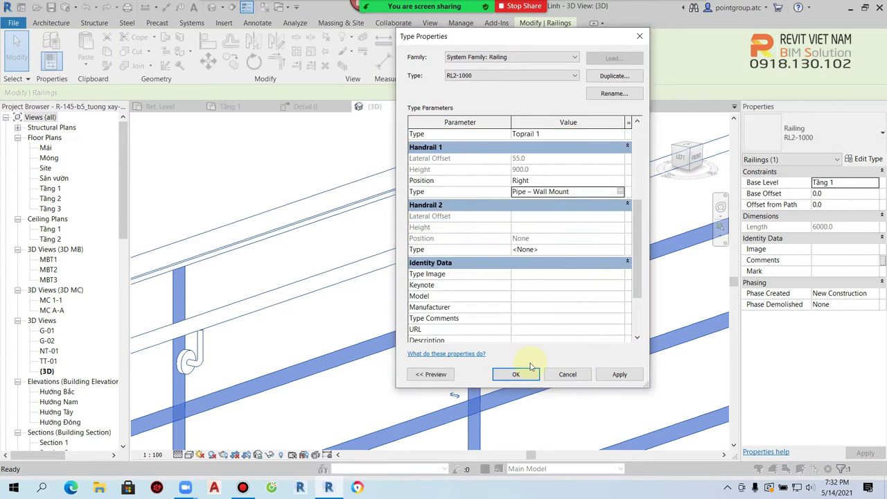
left_click(523, 374)
left_click(542, 338)
scroll(513, 331, "down", 3)
mouse_move(469, 322)
middle_mouse_down("shift")
mouse_move(376, 340)
mouse_move(459, 337)
mouse_move(418, 339)
mouse_move(337, 377)
middle_mouse_up("shift")
scroll(347, 352, "up", 3)
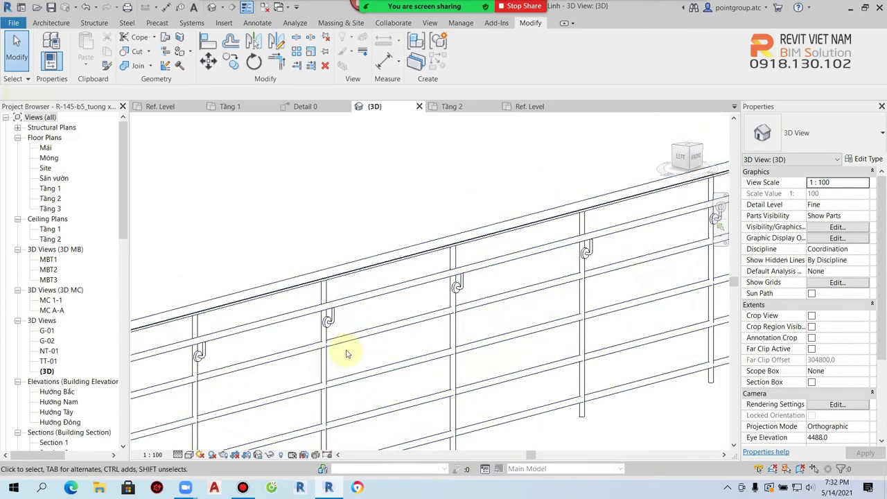
left_click(400, 292)
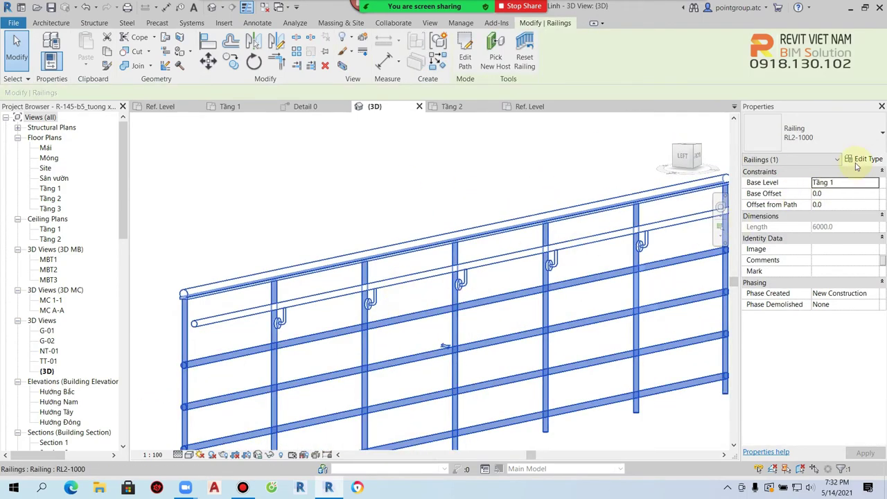
Open the Pipe – Wall Mount handrail type from the railing's type properties.
left_click(859, 161)
scroll(593, 273, "down", 3)
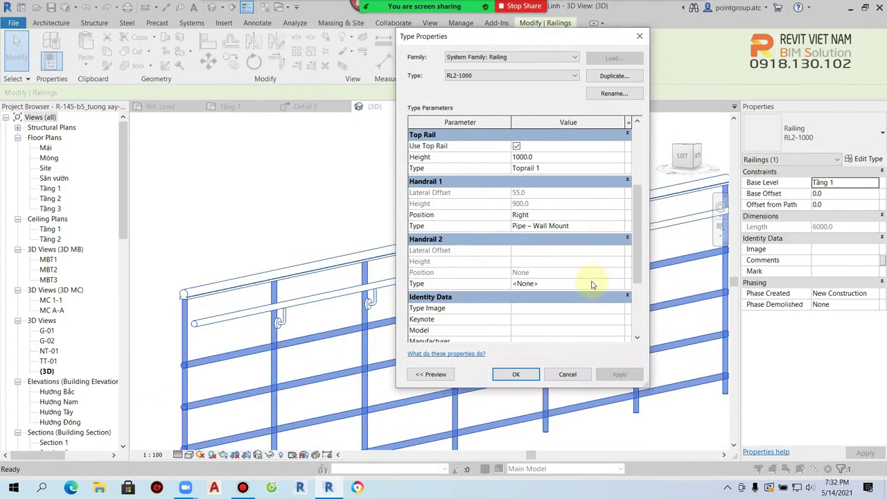
double_click(618, 230)
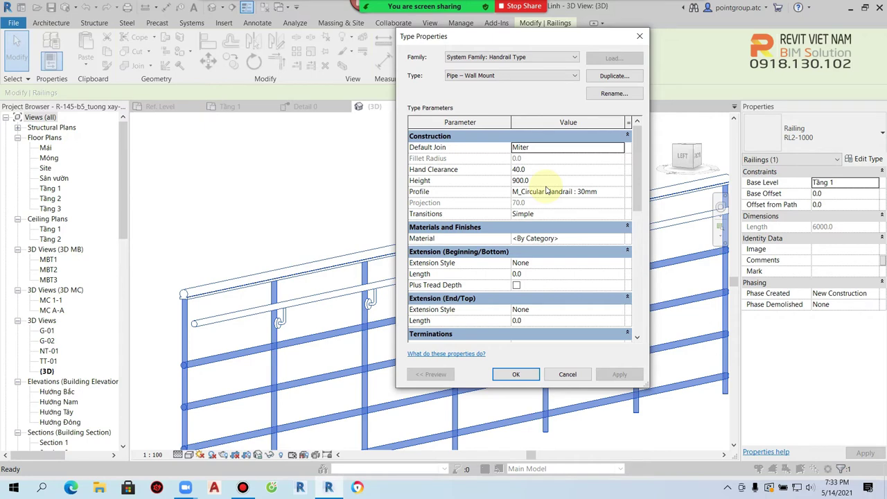
scroll(554, 257, "down", 3)
scroll(558, 260, "up", 3)
Try a handrail height of 600, then reapply 900.
left_click(545, 183)
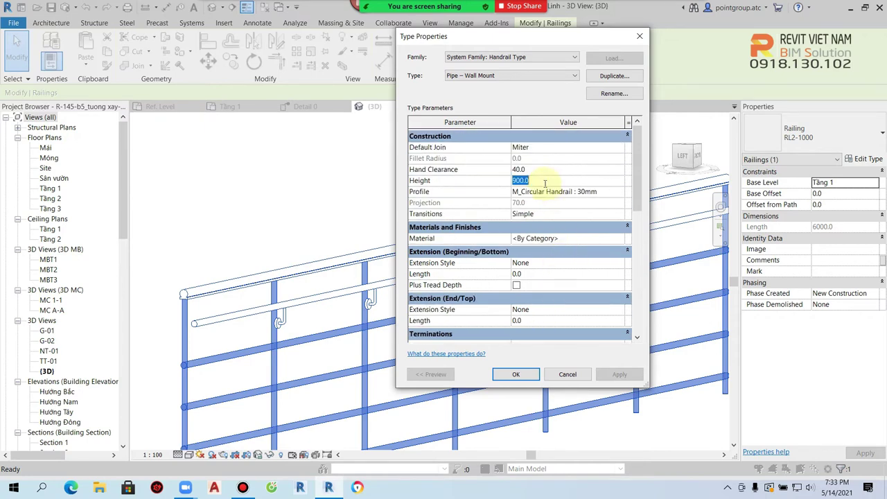
type("600")
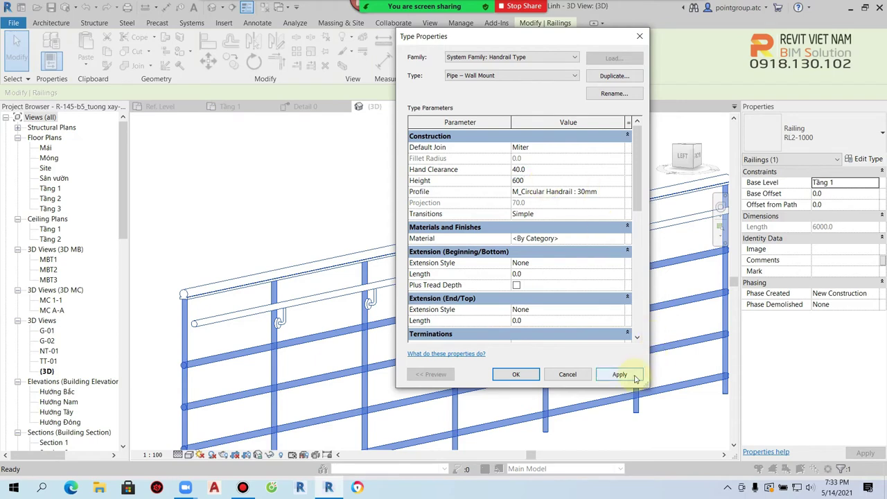
left_click(631, 375)
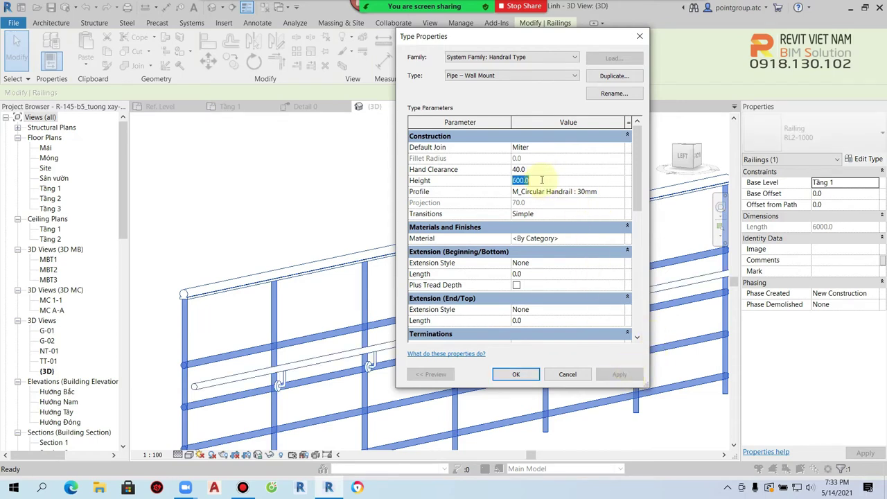
type("900")
left_click(620, 374)
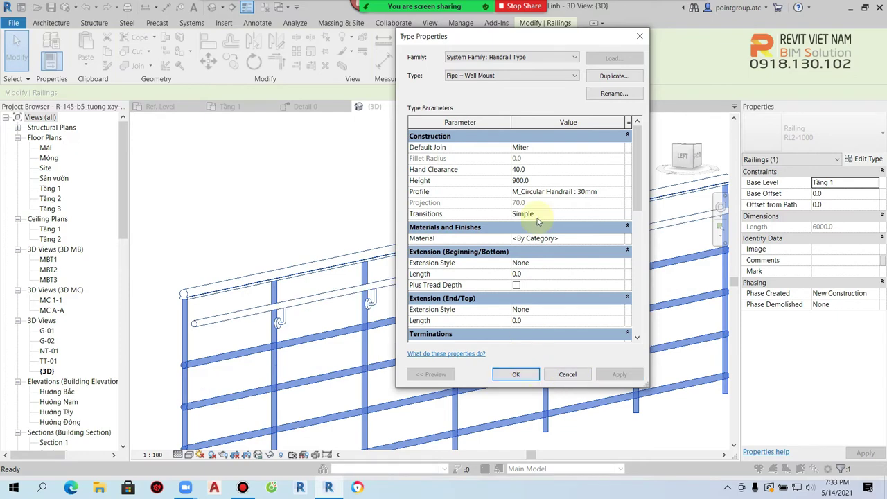
left_click(521, 194)
Try the Toprail 1, Railing 1 and Default profiles on the handrail, applying each.
left_click(618, 192)
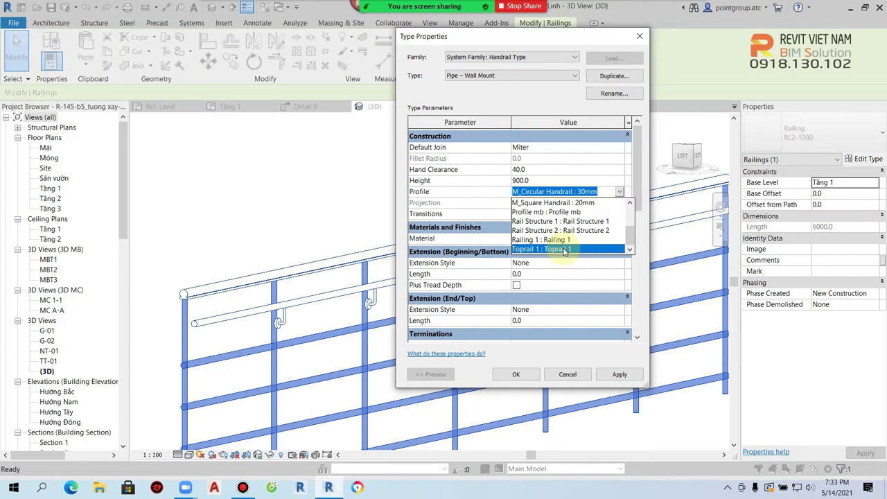
left_click(554, 248)
left_click(620, 374)
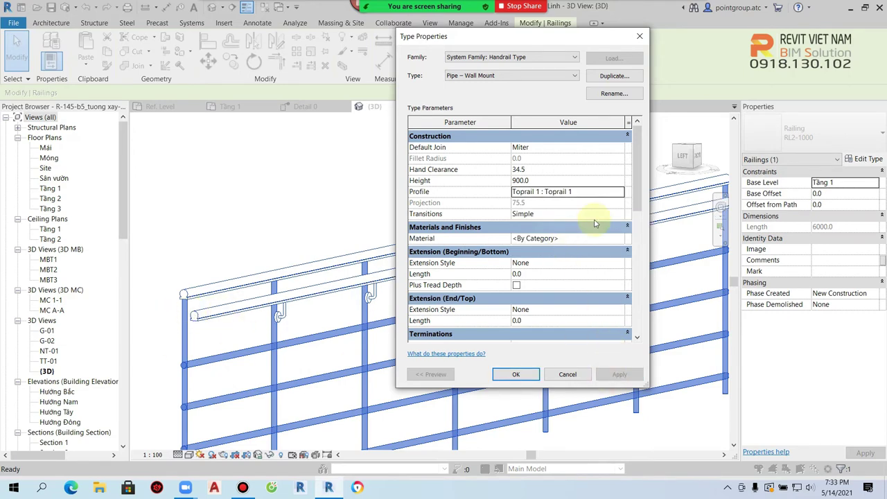
left_click(618, 192)
left_click(559, 241)
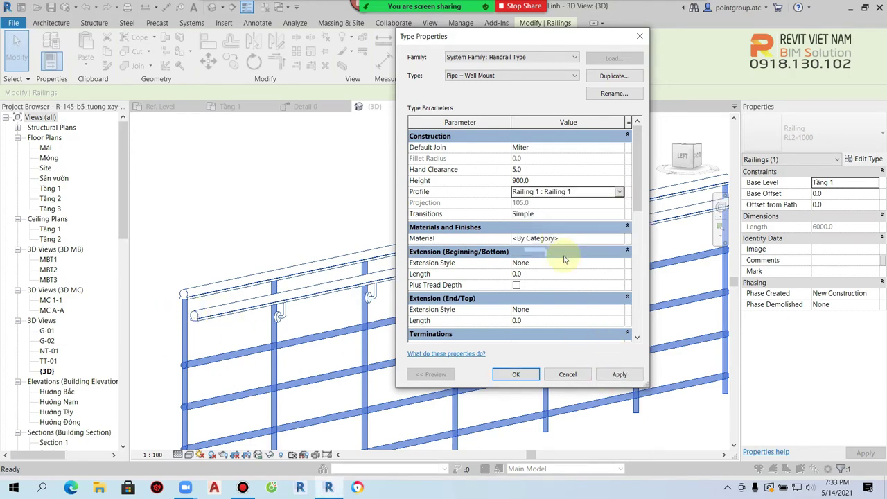
left_click(619, 374)
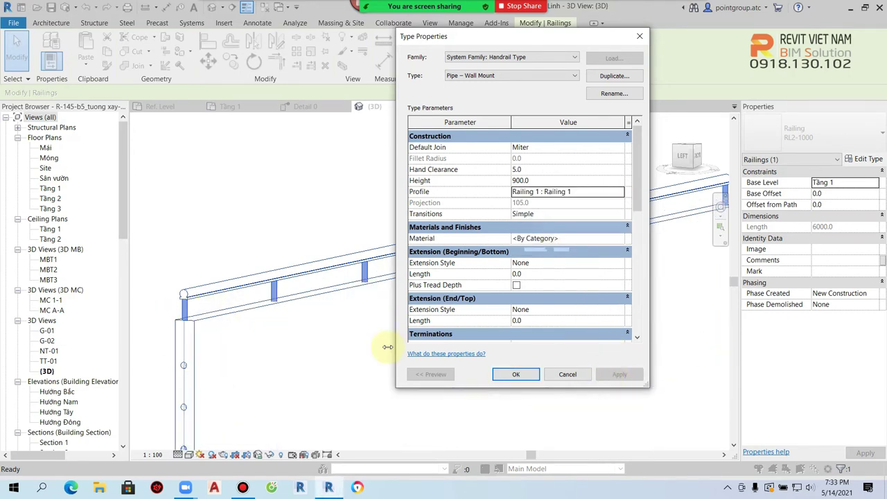
left_click(619, 192)
left_click(524, 202)
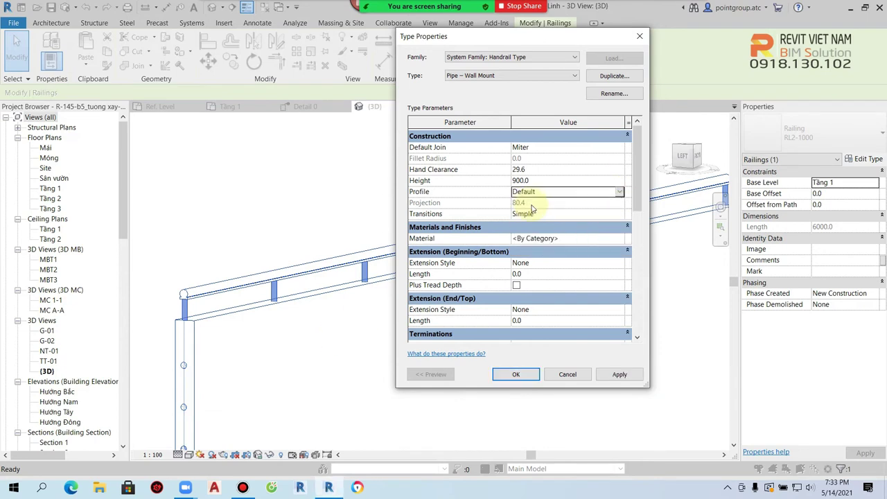
left_click(619, 375)
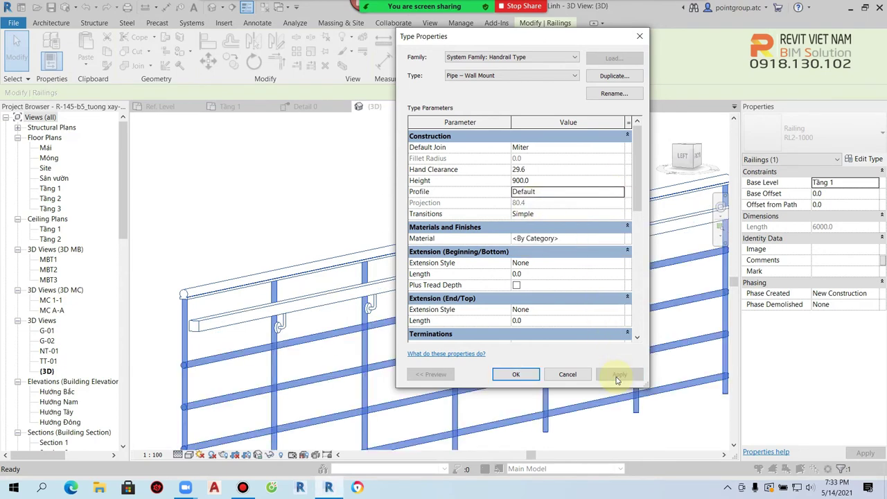
Apply the M_Circular Handrail : 40mm profile, close both type dialogs and deselect the railing.
left_click(621, 194)
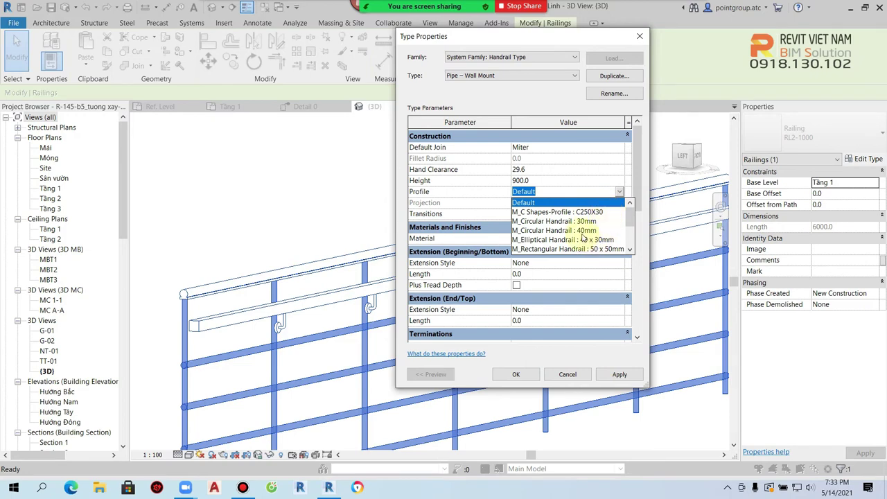
left_click(589, 230)
left_click(618, 374)
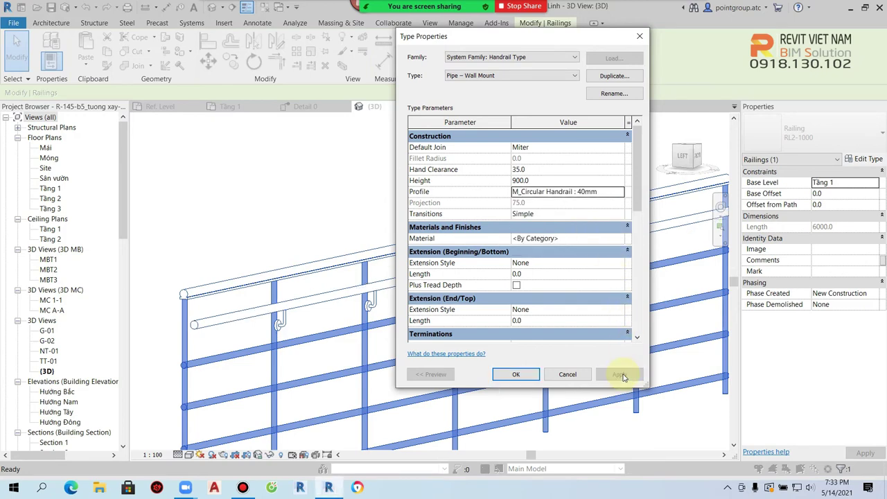
left_click(516, 374)
left_click(515, 374)
scroll(431, 296, "up", 2)
scroll(424, 305, "up", 2)
key("Escape")
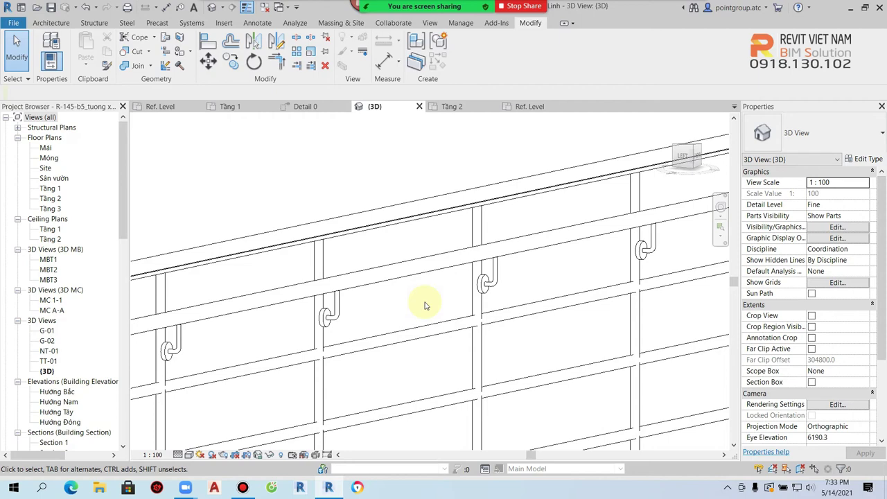
Turn off Use Top Rail in the straight railing's type properties, dismissing the height warning.
scroll(423, 303, "down", 3)
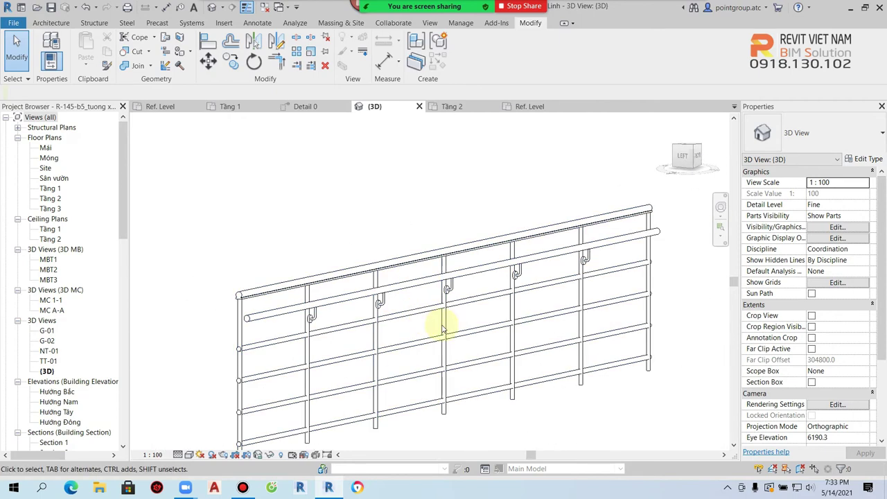
left_click(462, 297)
left_click(863, 159)
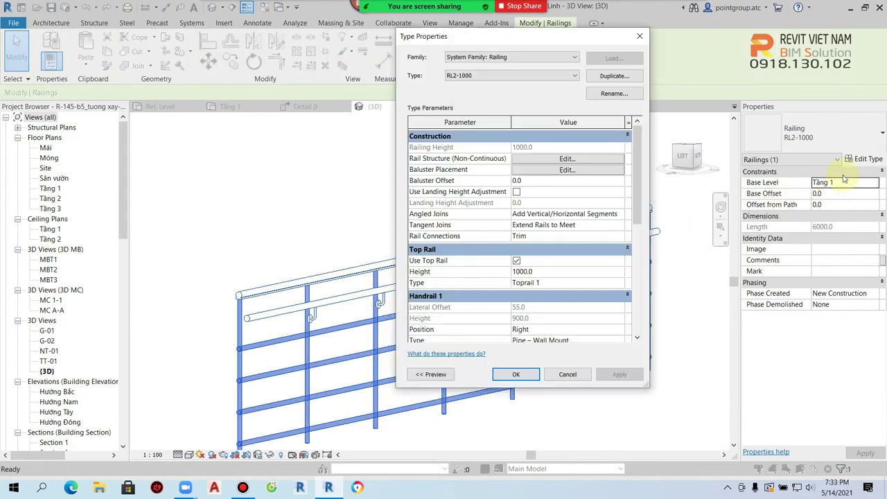
left_click(516, 259)
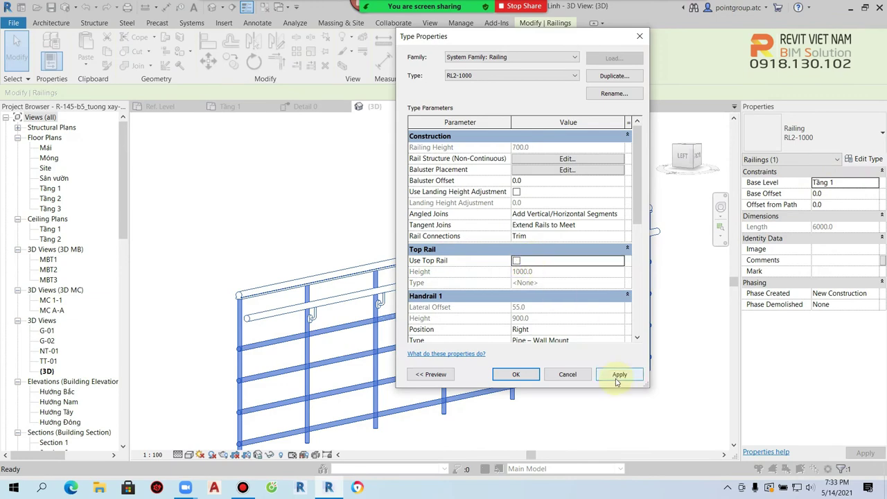
left_click(616, 378)
left_click(563, 254)
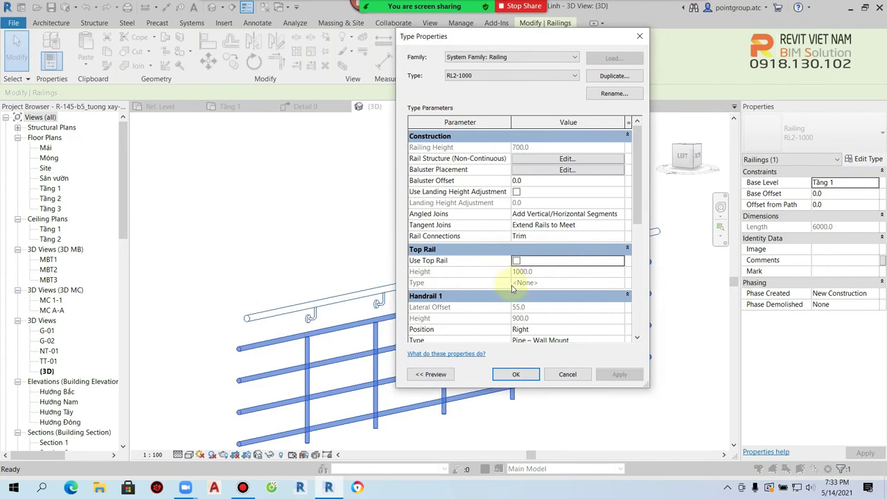
Set the regular baluster family to None in Baluster Placement.
left_click(565, 169)
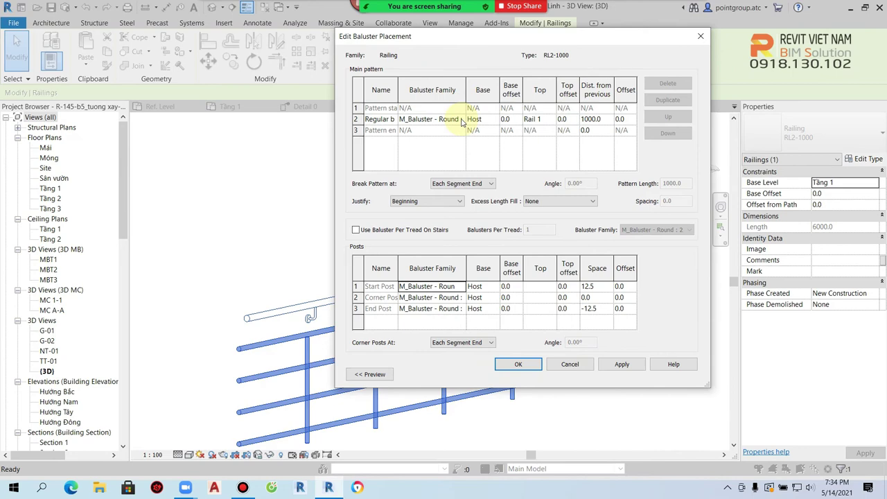
left_click(462, 121)
left_click(436, 132)
left_click(616, 364)
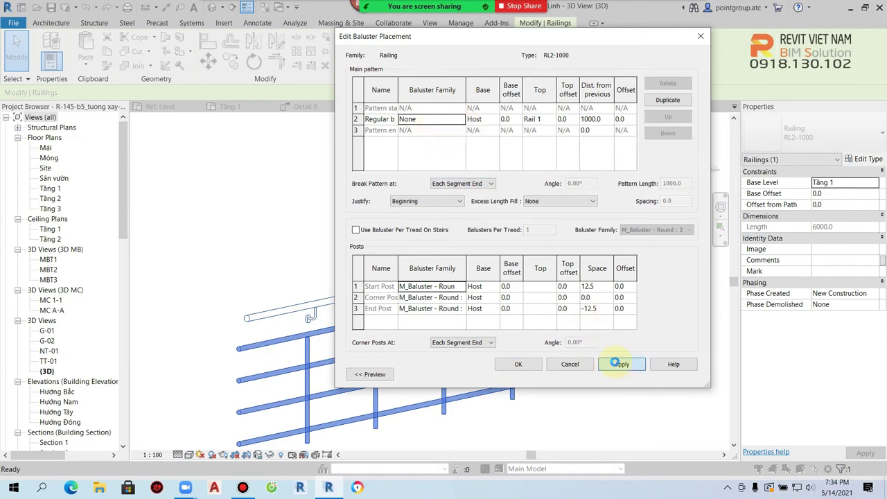
left_click(518, 364)
Delete all rails in Rail Structure, confirm the type changes, and orbit to check the handrail.
left_click(548, 158)
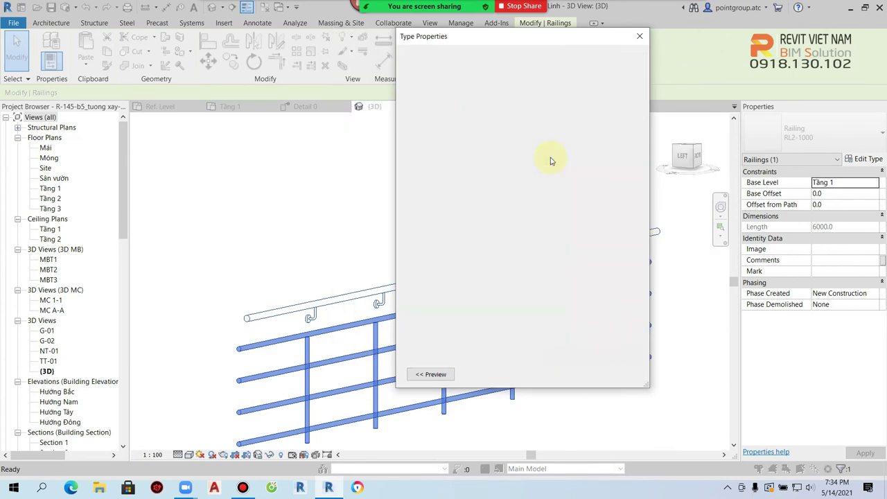
left_click(395, 146)
left_click(508, 245)
left_click(508, 245)
left_click(507, 245)
left_click(508, 245)
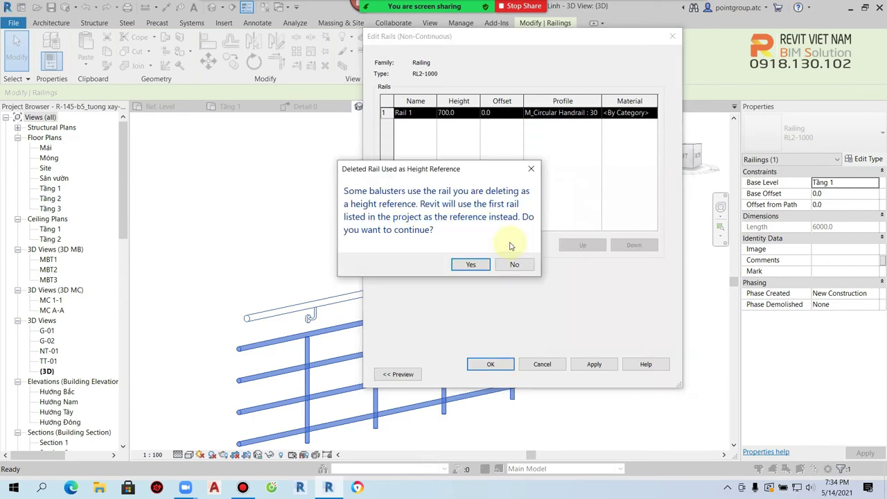
left_click(468, 264)
left_click(490, 363)
left_click(512, 372)
left_click(613, 420)
left_click(511, 272)
mouse_move(510, 271)
middle_mouse_down("shift")
mouse_move(511, 297)
mouse_move(483, 352)
mouse_move(402, 338)
mouse_move(483, 343)
mouse_move(451, 340)
mouse_move(677, 309)
middle_mouse_up("shift")
left_click(677, 309)
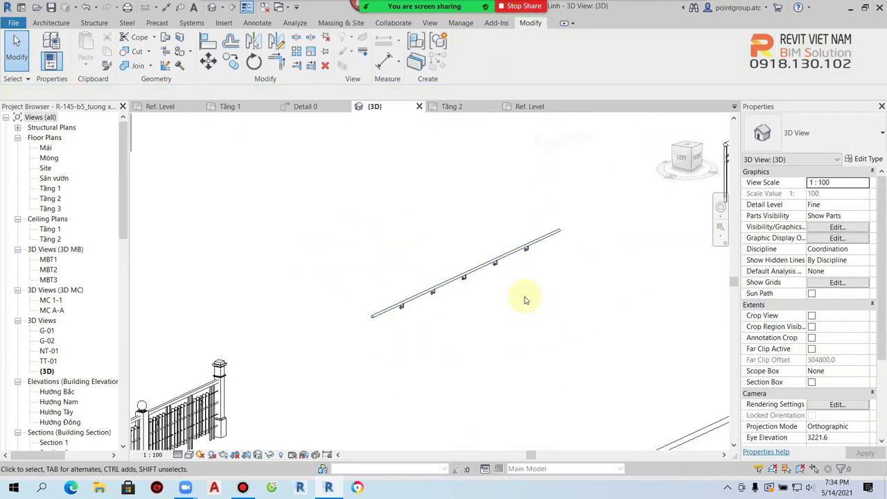
Zoom and orbit the 3D view to show the stairs and stepped wall beside the railing.
scroll(525, 300, "down", 3)
scroll(551, 338, "up", 2)
left_click(535, 335)
mouse_move(535, 335)
left_mouse_down()
mouse_move(260, 274)
mouse_move(234, 296)
left_mouse_up()
scroll(237, 332, "up", 3)
left_click(238, 332)
mouse_move(238, 333)
middle_mouse_down("shift")
mouse_move(344, 344)
mouse_move(539, 259)
middle_mouse_up("shift")
scroll(531, 253, "down", 4)
mouse_move(479, 322)
middle_mouse_down("shift")
mouse_move(433, 336)
mouse_move(455, 359)
middle_mouse_up("shift")
Start Match Type (MA) with the handrail-only railing as the source.
key("m")
key("a")
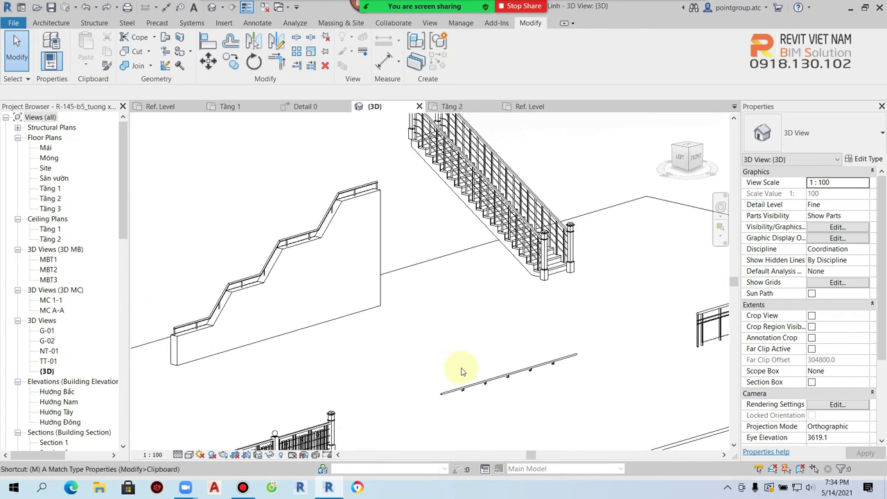
left_click(491, 388)
Apply the RL2-1000 handrail-only type to the stair railing, dismissing the can't-make-type error.
left_click(534, 250)
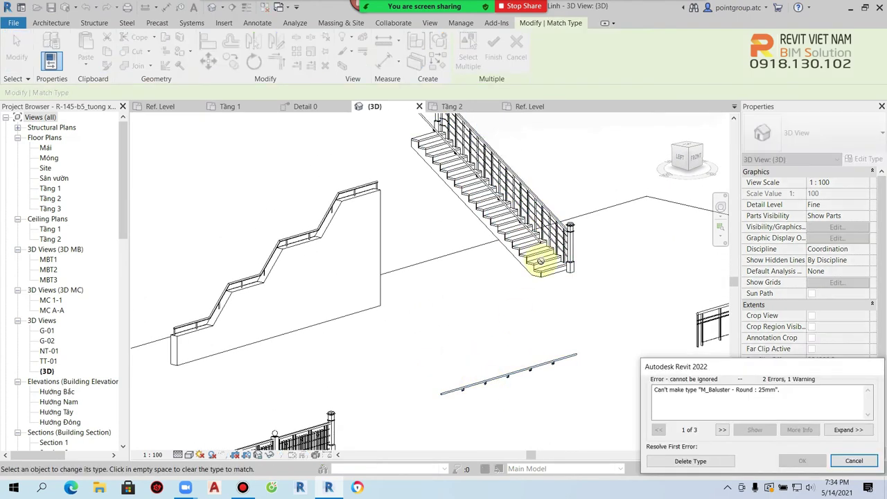
left_click(671, 461)
scroll(530, 243, "up", 3)
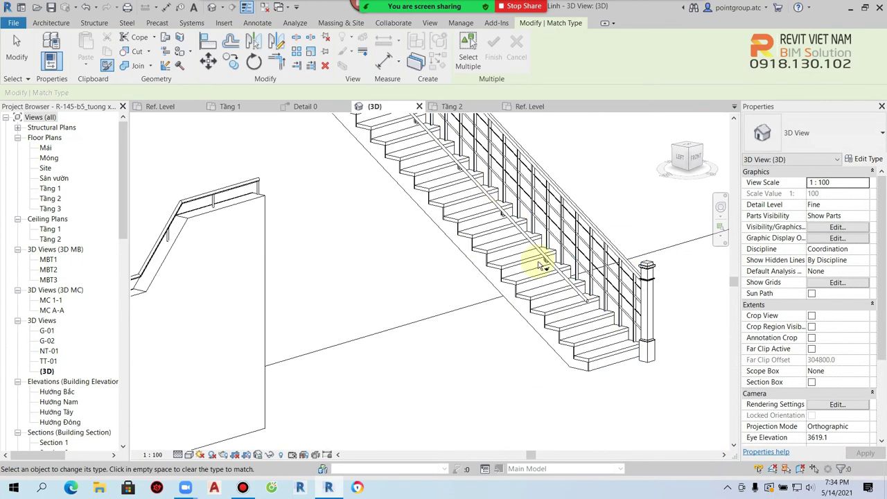
left_click(570, 277)
scroll(569, 277, "up", 2)
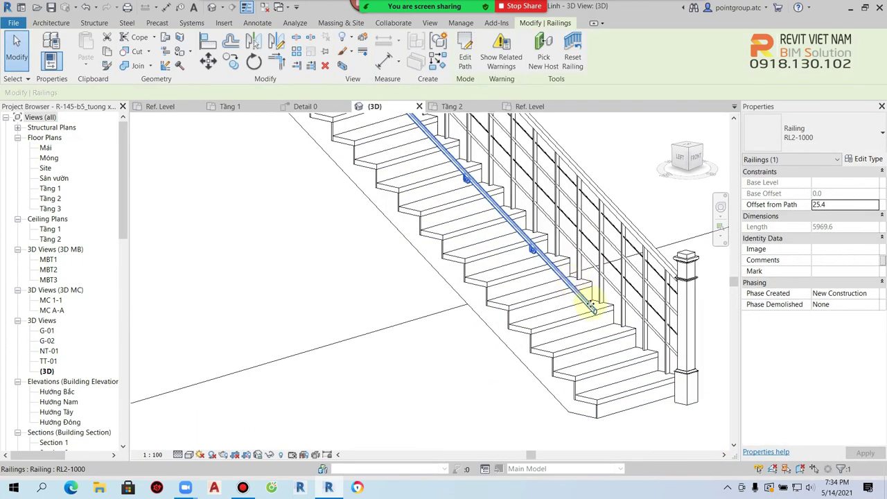
scroll(551, 312, "up", 2)
scroll(550, 312, "up", 1)
scroll(518, 326, "up", 2)
Match the right stair railing to the centre railing's RL2-1000 type, dismissing the error.
key("m")
key("a")
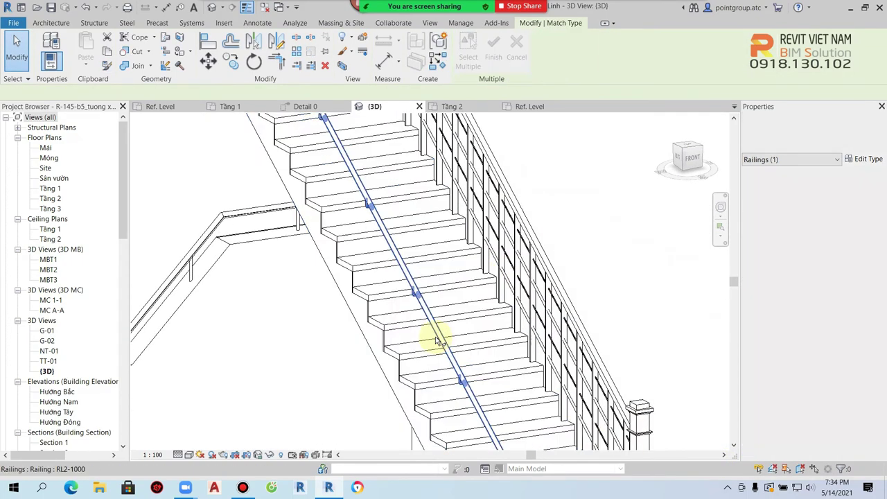
left_click(451, 351)
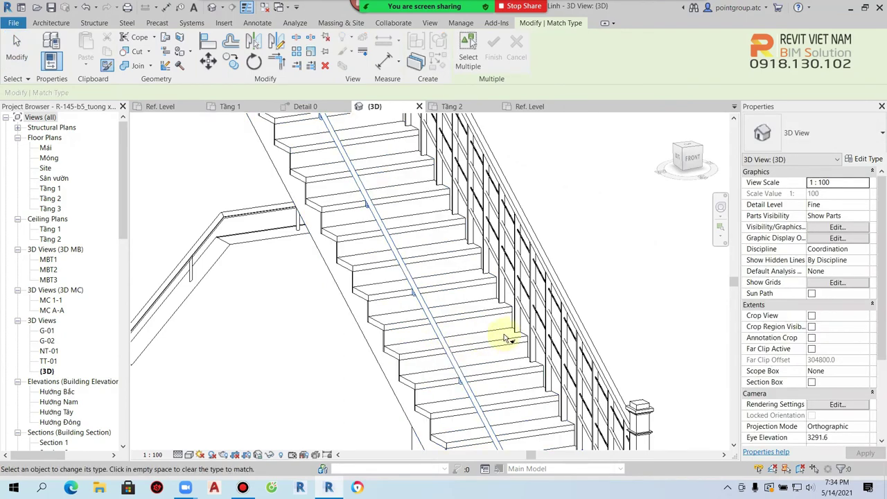
left_click(534, 329)
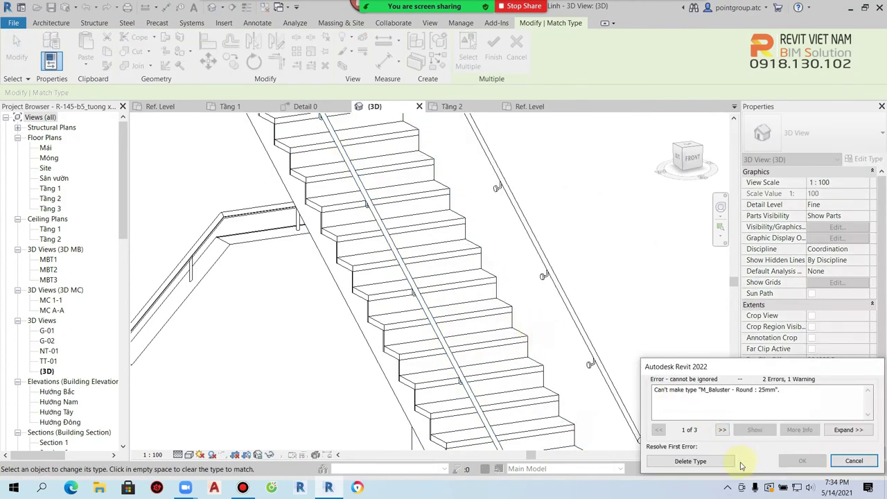
left_click(727, 461)
key("Escape")
left_click(594, 354)
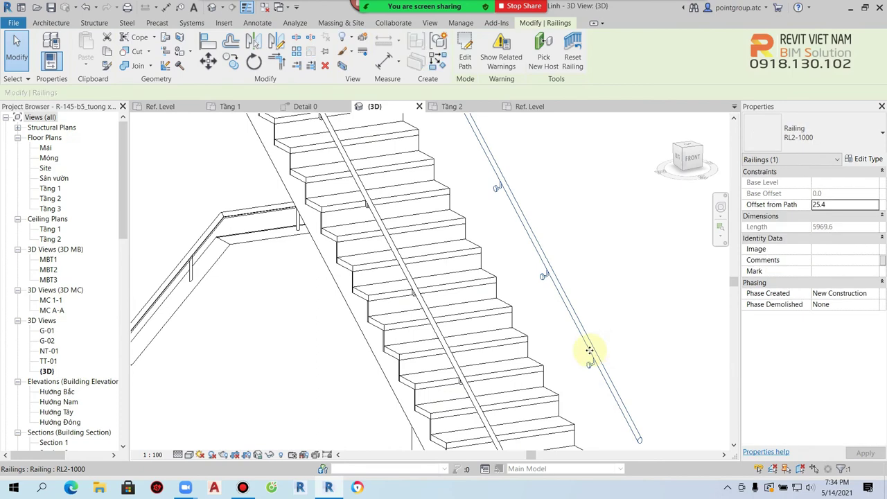
scroll(588, 350, "down", 3)
left_click(605, 288)
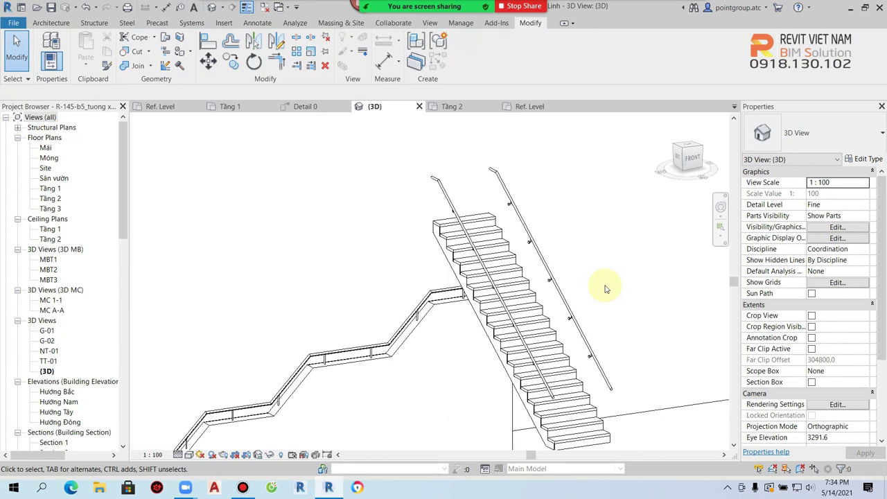
Set Handrail 1 Position to Left in the RL2-1000 type, then orbit to inspect both stair handrails.
left_click(572, 317)
left_click(865, 159)
scroll(619, 301, "down", 3)
left_click(615, 243)
left_click(622, 240)
left_click(525, 258)
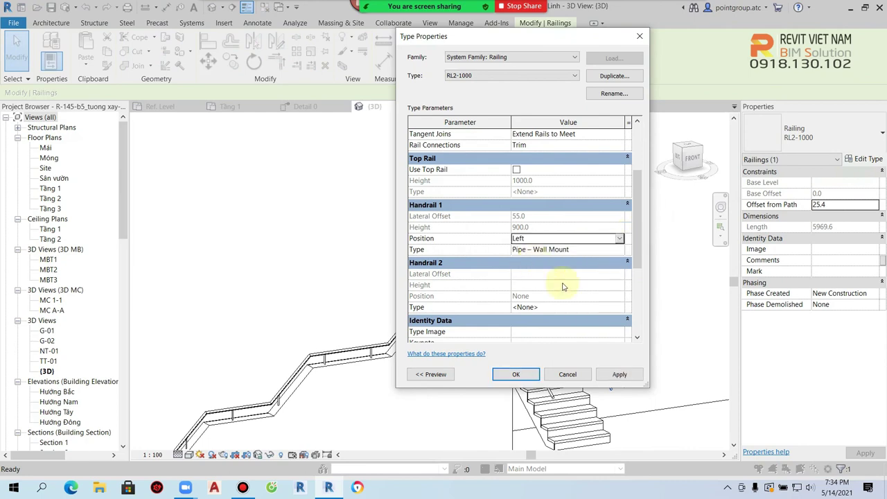
left_click(618, 374)
left_click(528, 373)
left_click(643, 319)
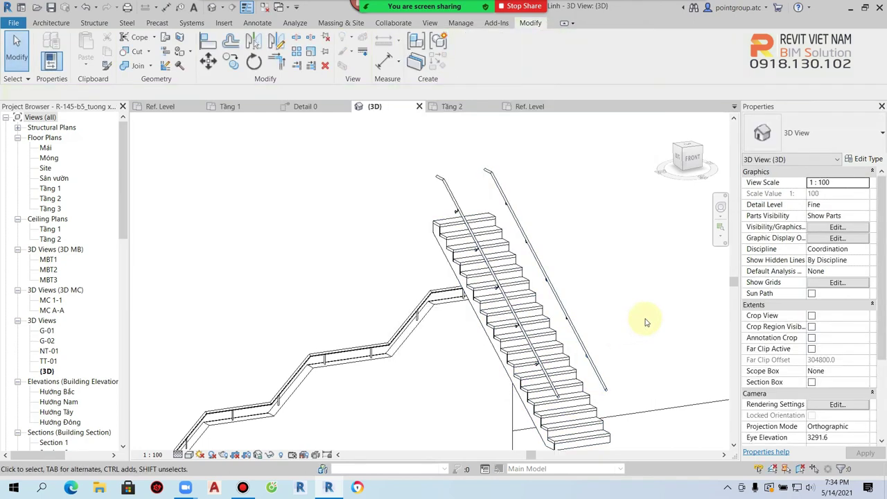
scroll(624, 340, "up", 3)
scroll(638, 381, "down", 2)
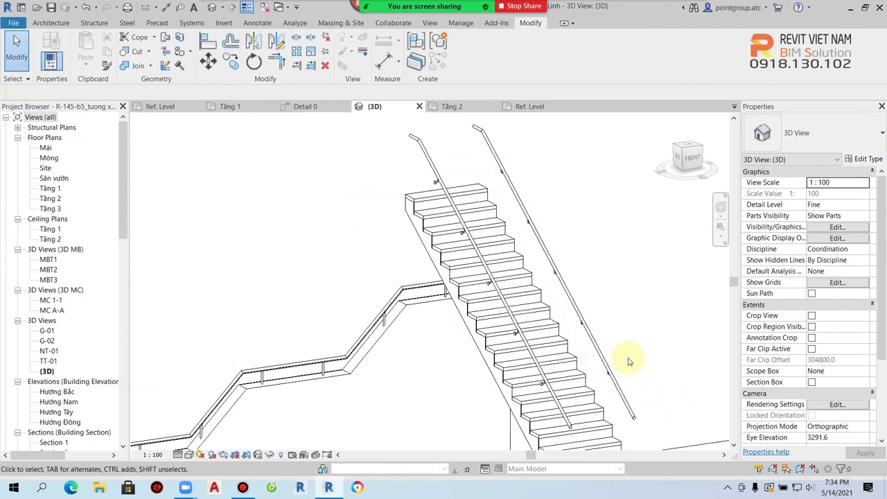
mouse_move(639, 357)
middle_mouse_down("shift")
mouse_move(574, 356)
mouse_move(482, 319)
mouse_move(372, 311)
mouse_move(567, 270)
mouse_move(547, 266)
middle_mouse_up("shift")
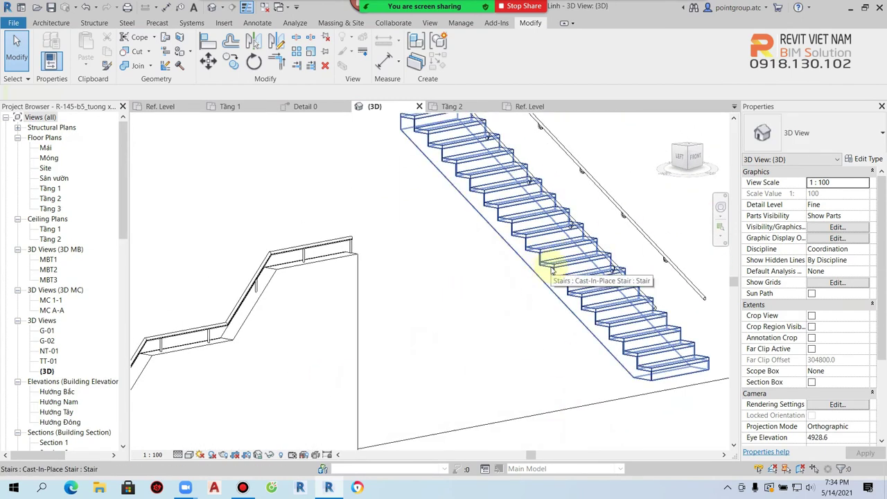